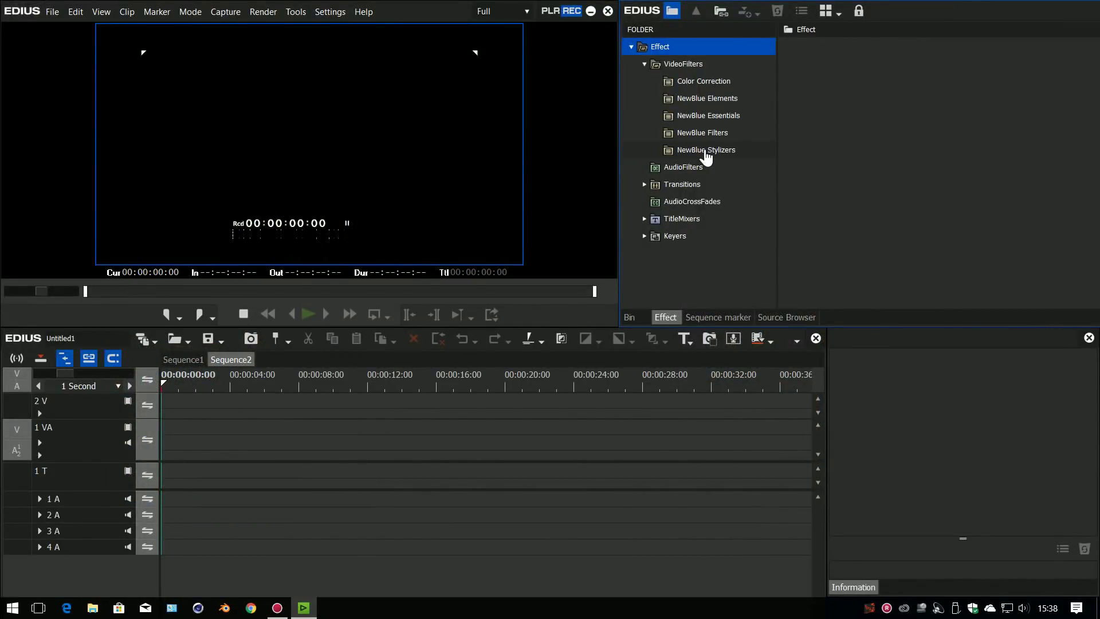
Browse the NewBlue Stylizers, Elements and Filters folders under VideoFilters, ending on Bleach Bypass.
left_click(686, 340)
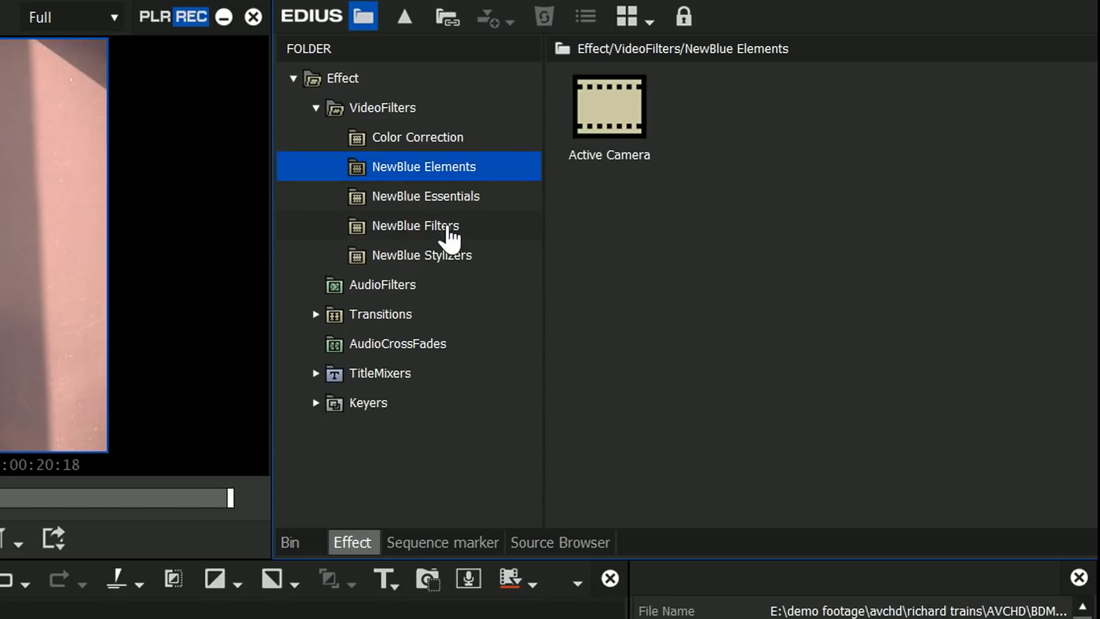
left_click(447, 230)
left_click(456, 260)
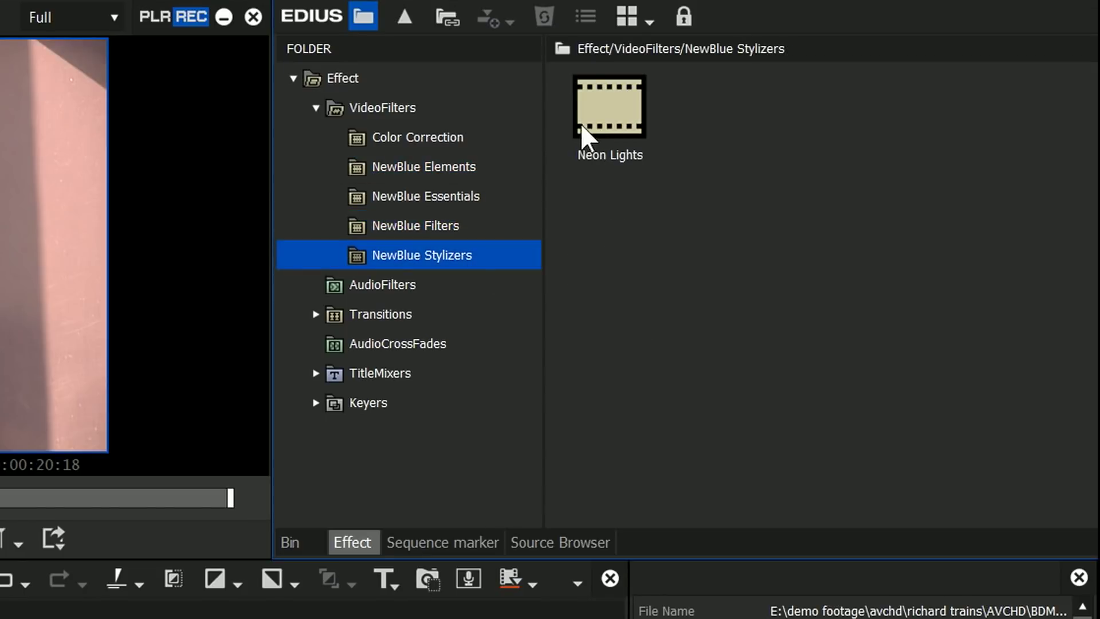
left_click(448, 168)
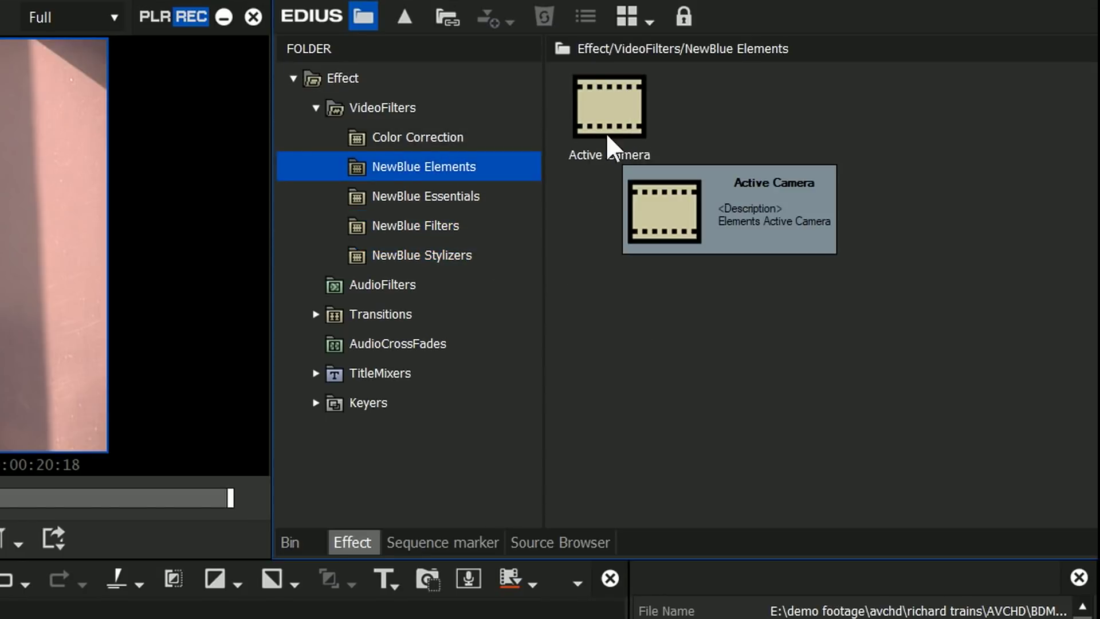
left_click(446, 226)
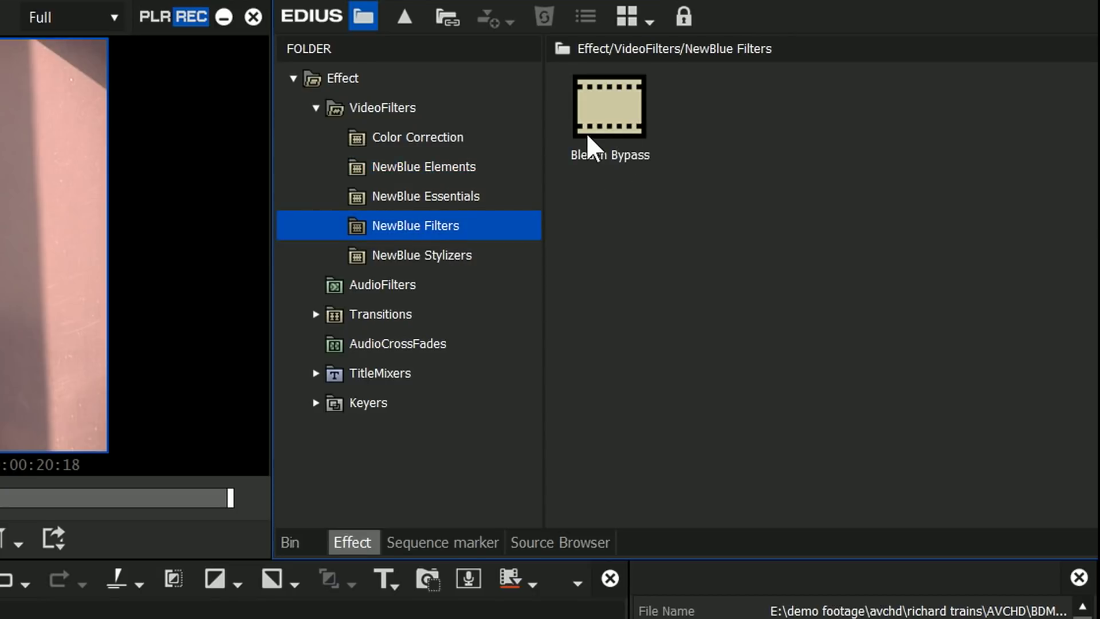
Apply Bleach Bypass to the timeline clip, then delete it from the clip's effect list.
left_click_drag(590, 138, 0, 618)
left_click_drag(179, 575, 179, 575)
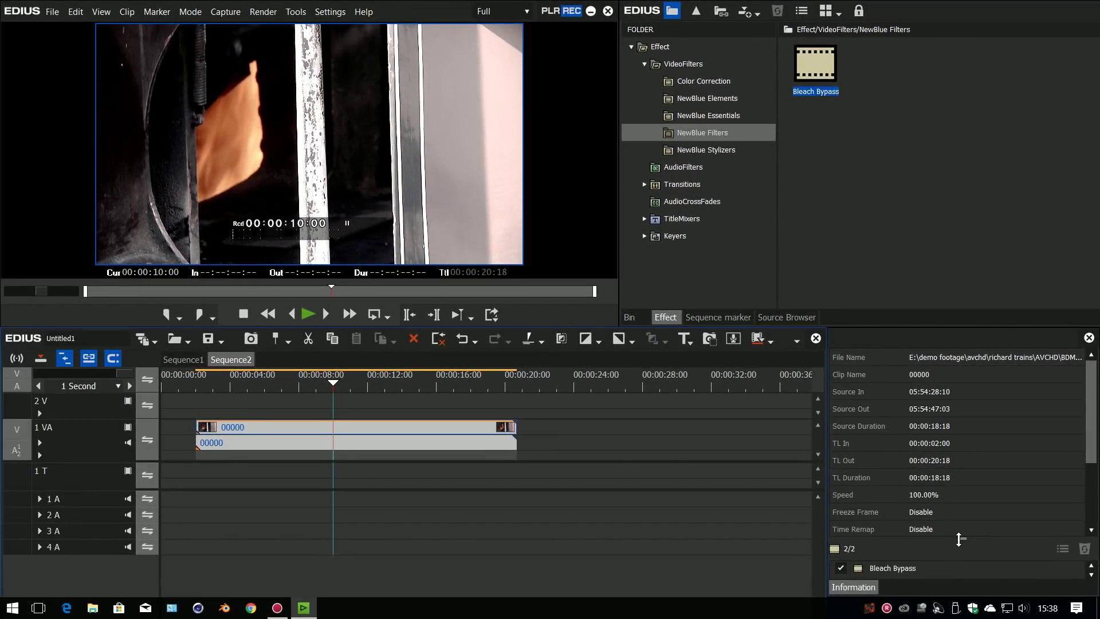
left_click_drag(960, 538, 961, 469)
left_click(896, 516)
left_click(1084, 479)
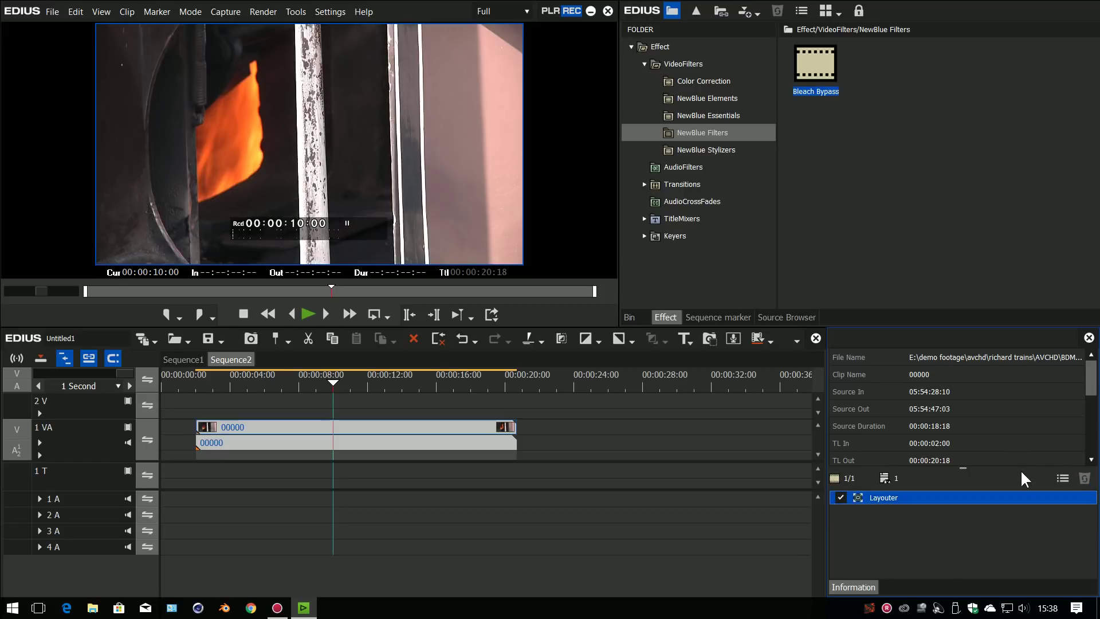
Browse the NewBlue folders to NewBlue Essentials and select OFX Bridge - Effects.
left_click(730, 153)
left_click(723, 134)
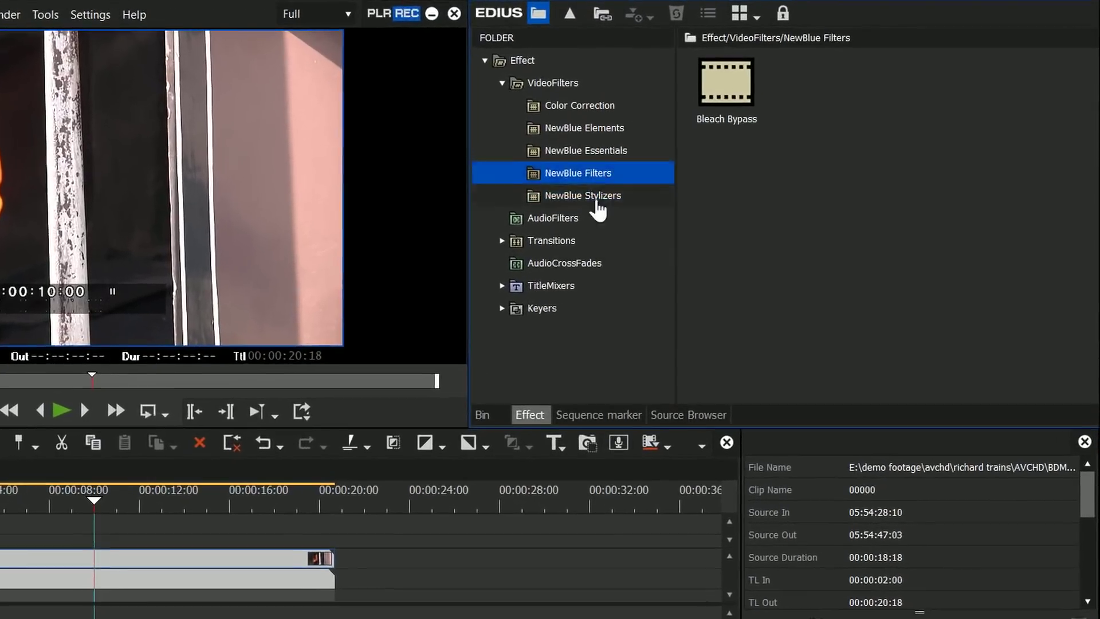
left_click(723, 150)
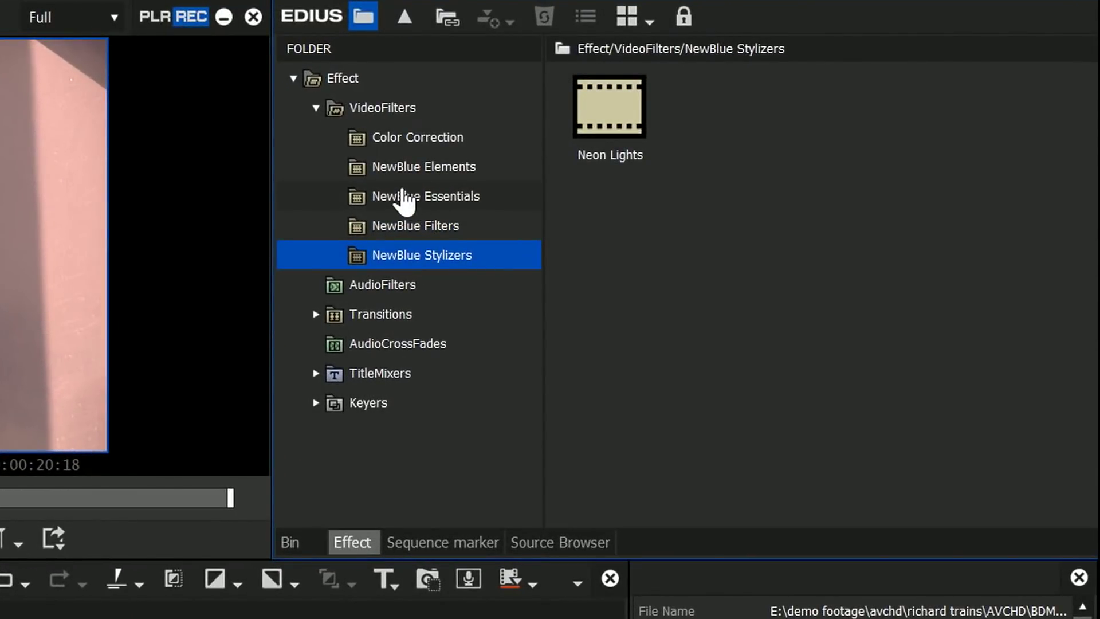
left_click(419, 197)
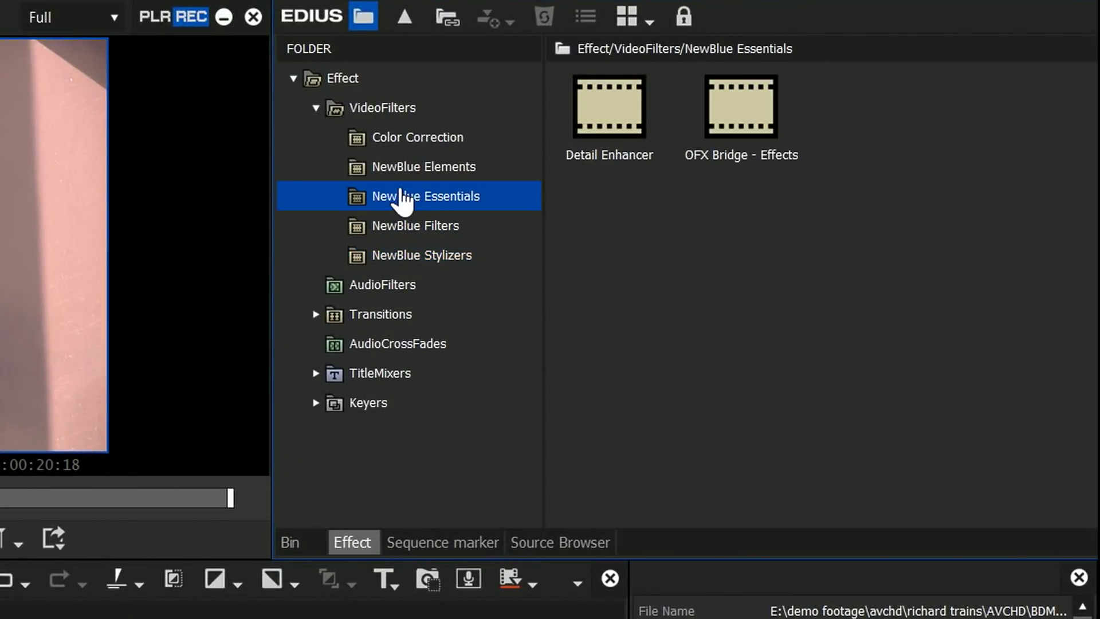
left_click(742, 116)
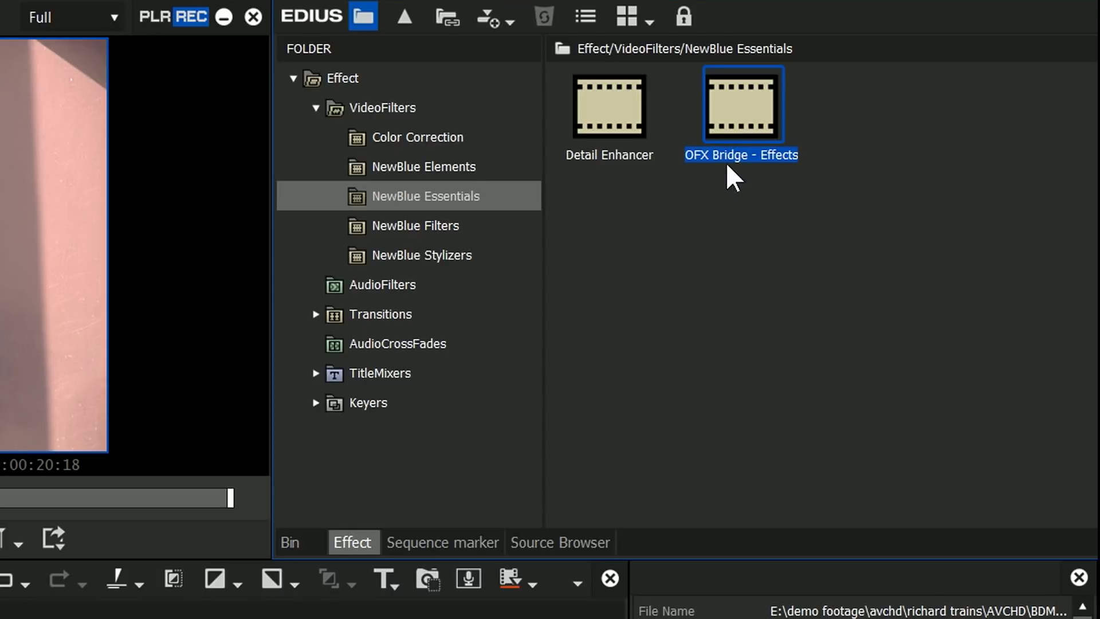
Add OFX Bridge - Effects to the clip and review its plugin settings before closing them.
left_click_drag(741, 115, 210, 508)
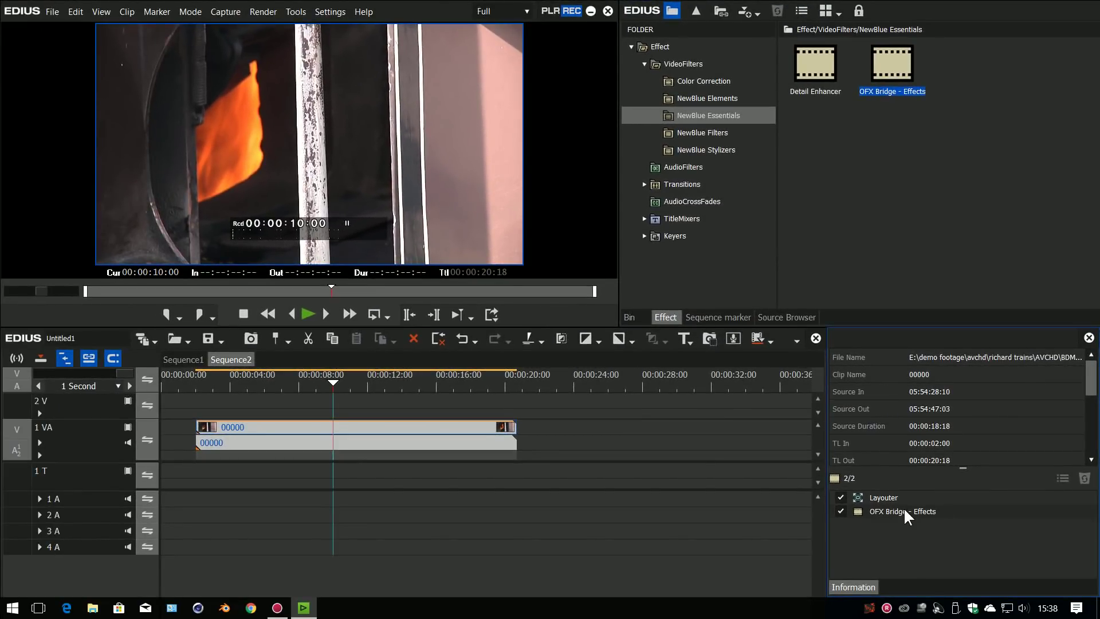
double_click(897, 523)
left_click_drag(523, 120, 632, 90)
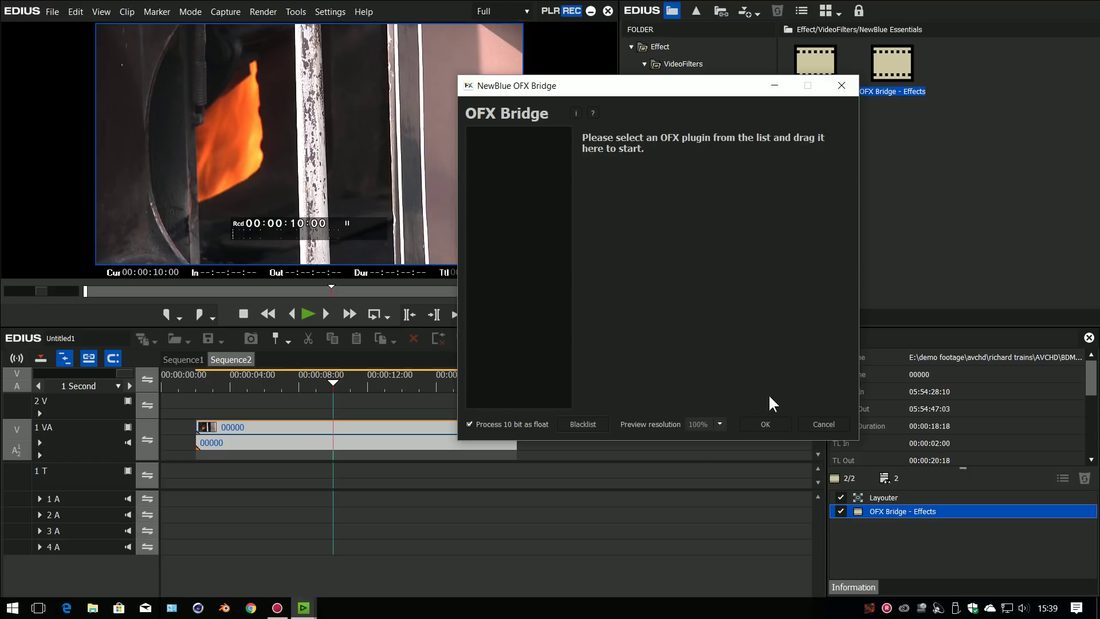
key("Escape")
Cycle through NewBlue Filters, Stylizers and Elements, then switch to the empty Sequence1 timeline.
left_click(716, 132)
left_click(716, 149)
left_click(720, 98)
mouse_move(812, 65)
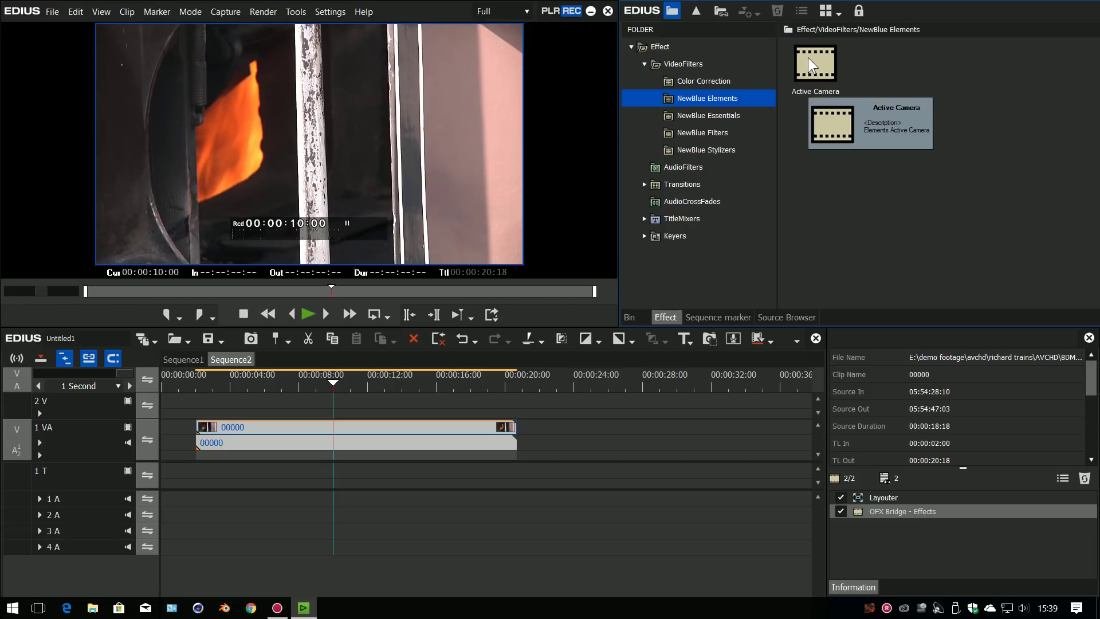
left_click(714, 150)
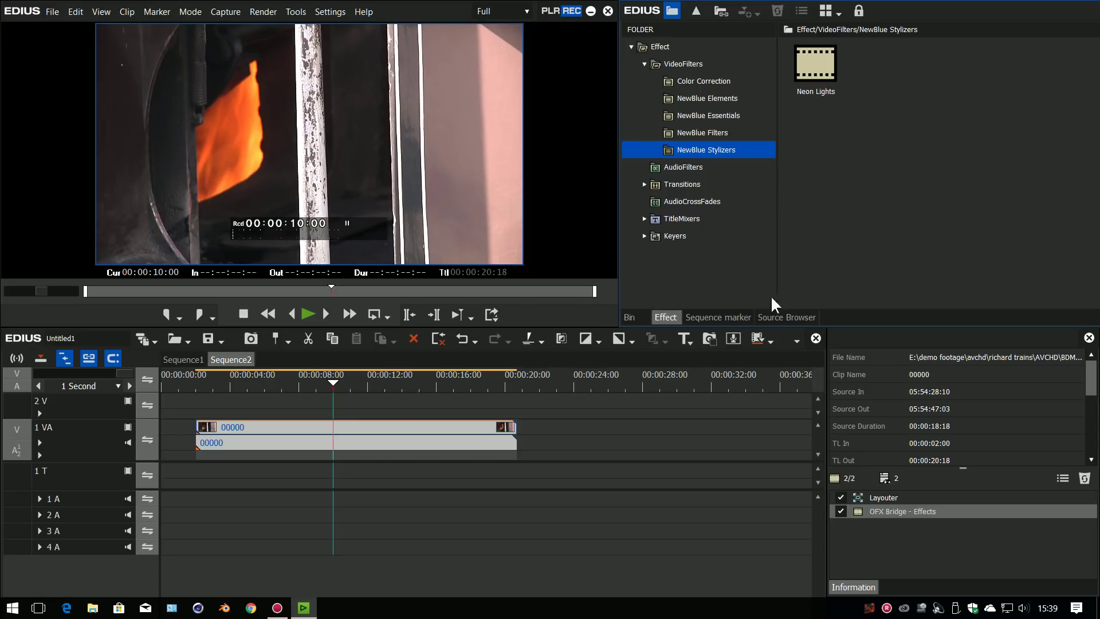
left_click(665, 341)
left_click(693, 340)
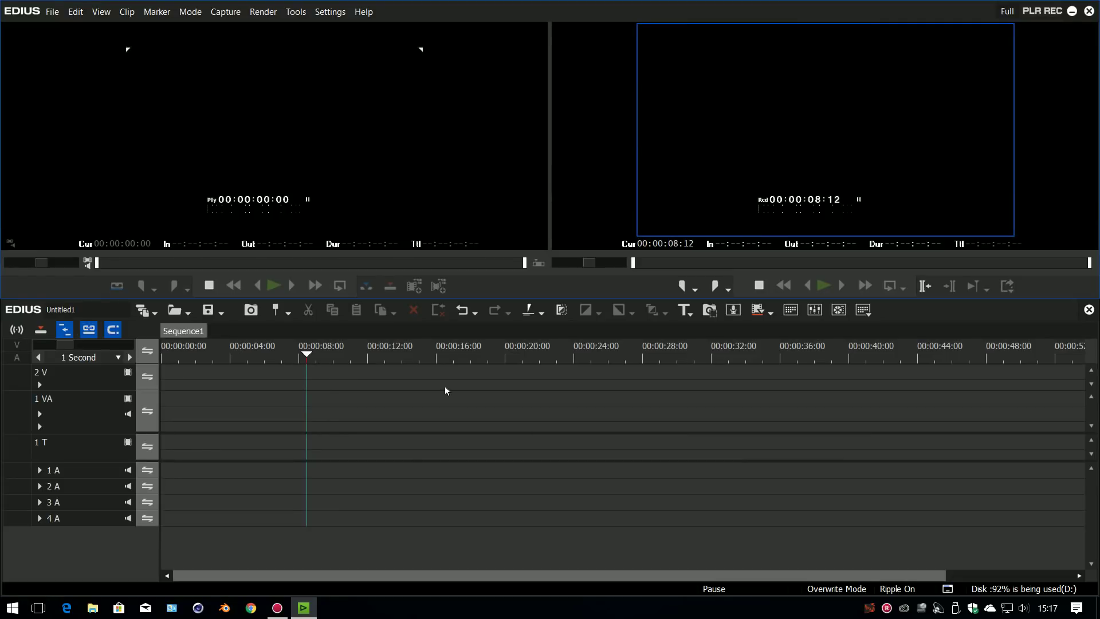
Show the title options, including NewBlue Titler Pro 5, from the T dropdown and timeline New Clip menu.
left_click(691, 313)
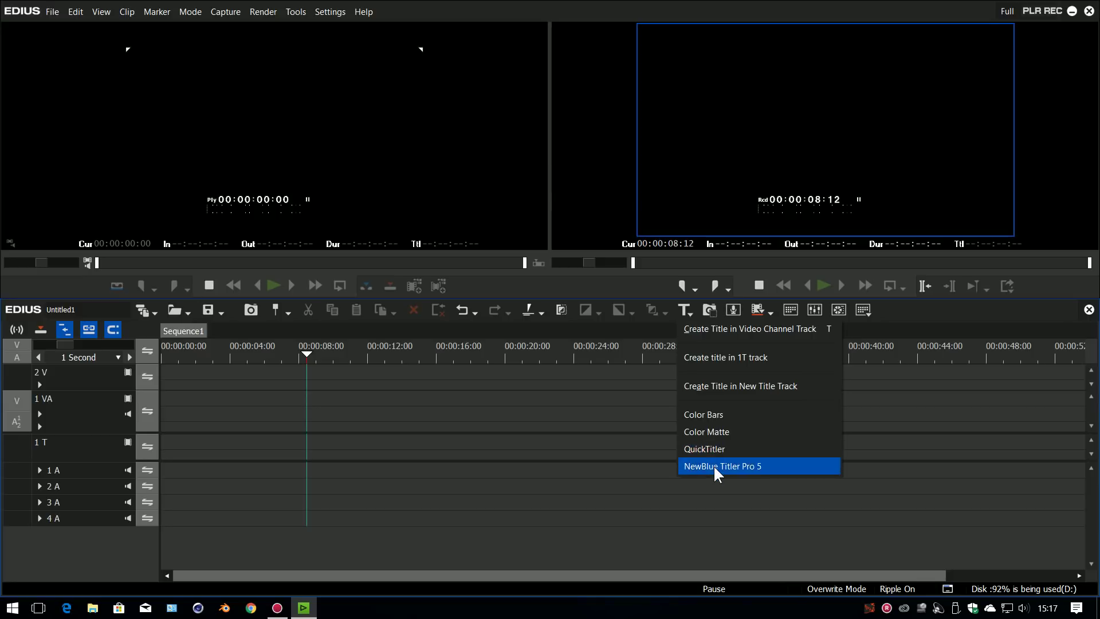
right_click(328, 368)
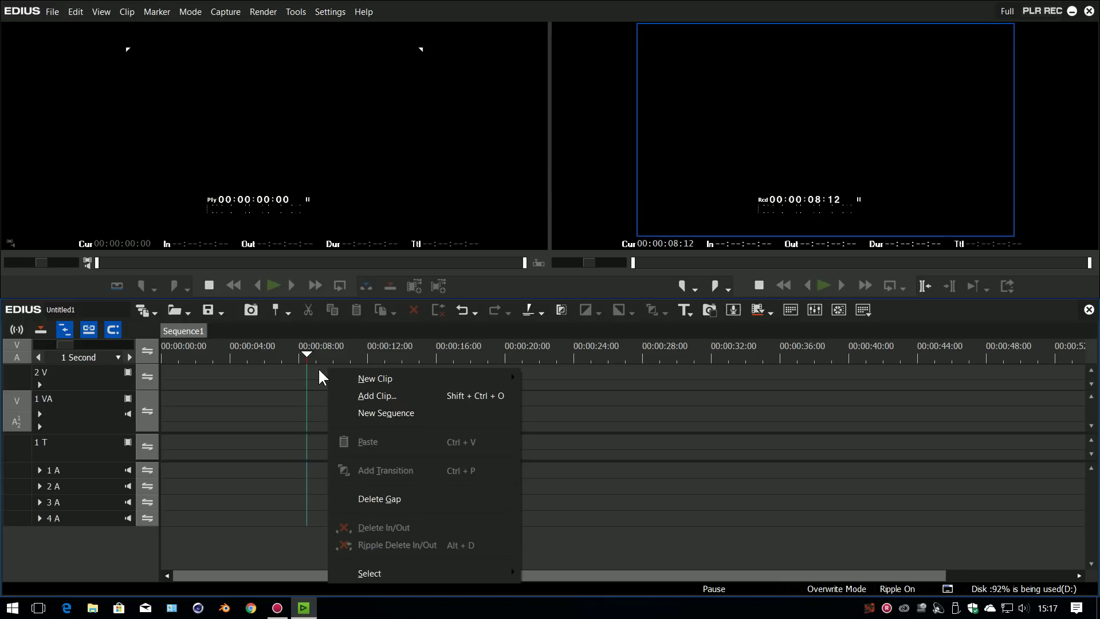
mouse_move(384, 377)
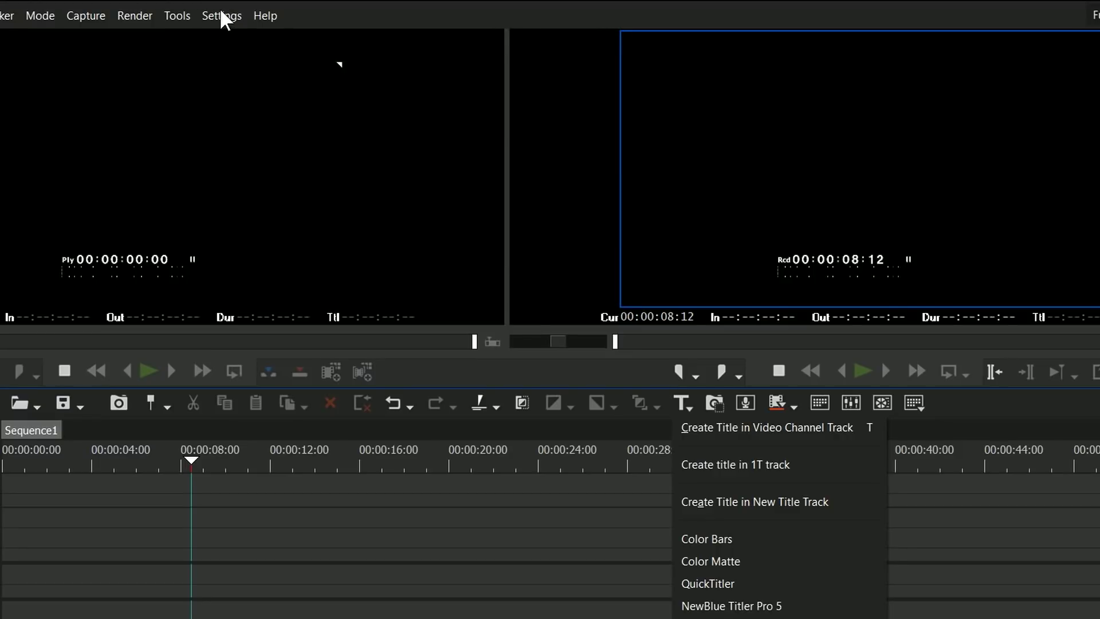
Check the Default Titler list under Application > Other in User Settings, keeping QuickTitler.
left_click(218, 14)
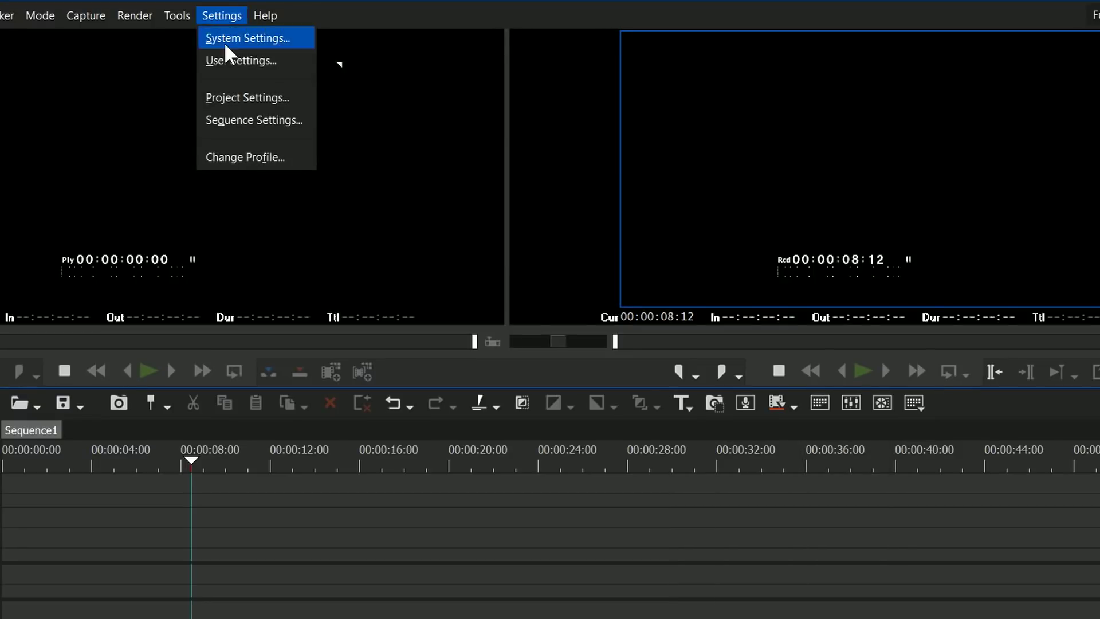
left_click(226, 59)
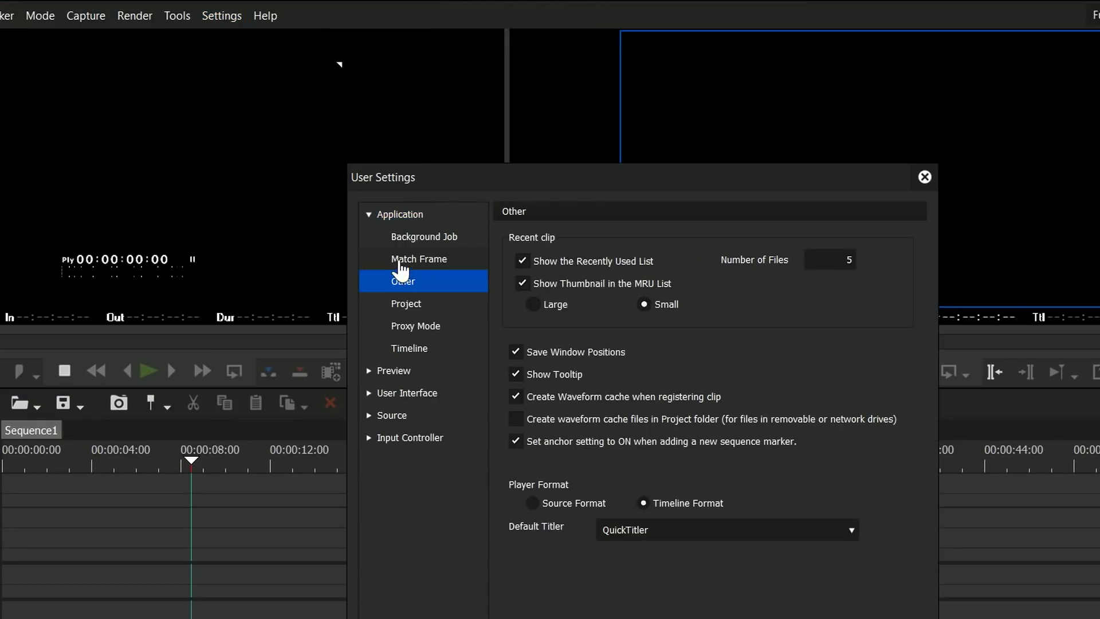
left_click(693, 531)
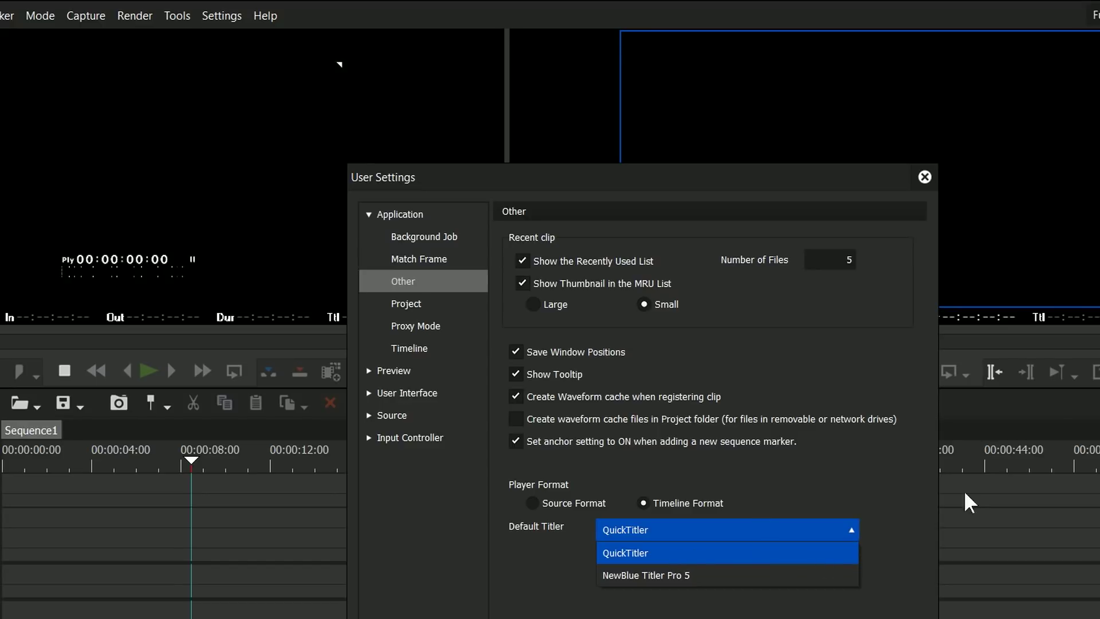
left_click(924, 179)
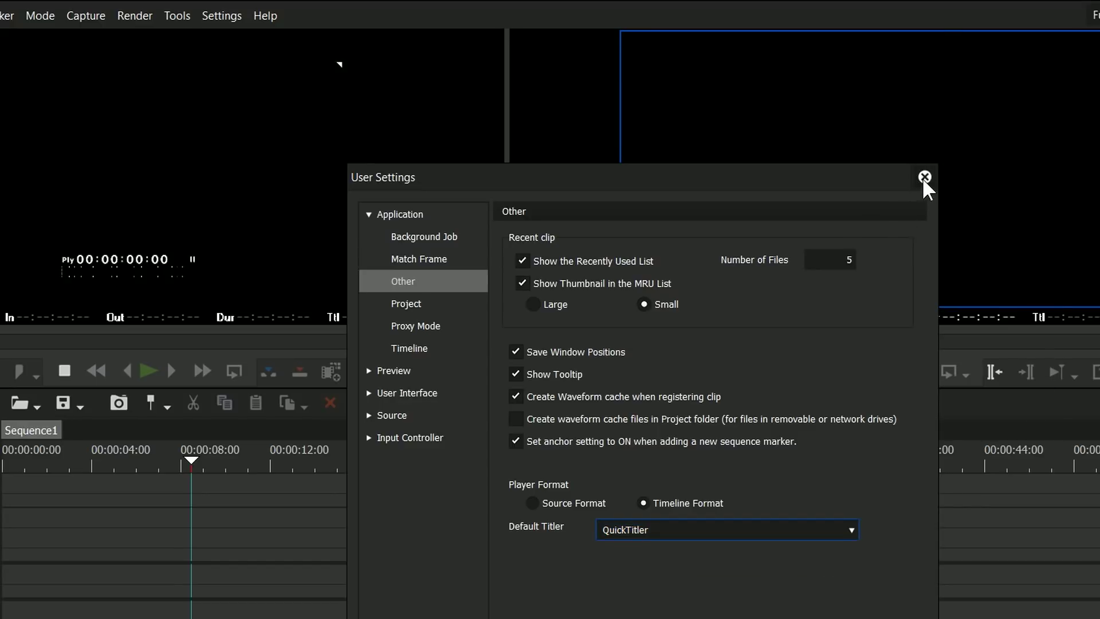
Close User Settings and create a new title with NewBlue Titler Pro 5.
left_click(925, 179)
left_click(702, 395)
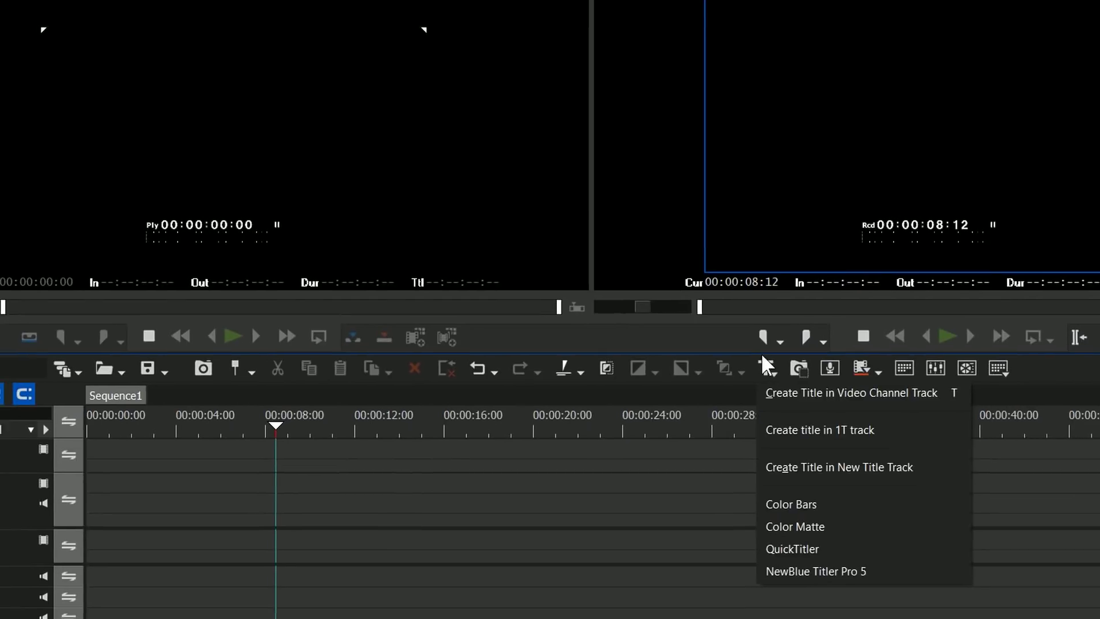
left_click(754, 596)
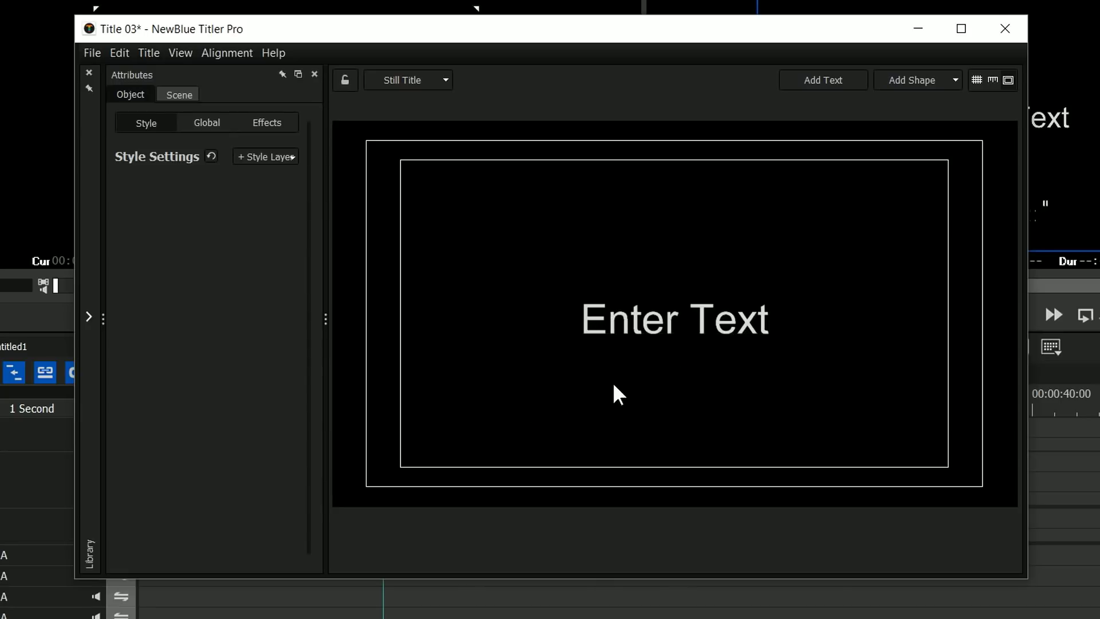
Replace the 'Enter Text' placeholder with 'DVC Training' and tilt the text box slightly.
left_click(593, 325)
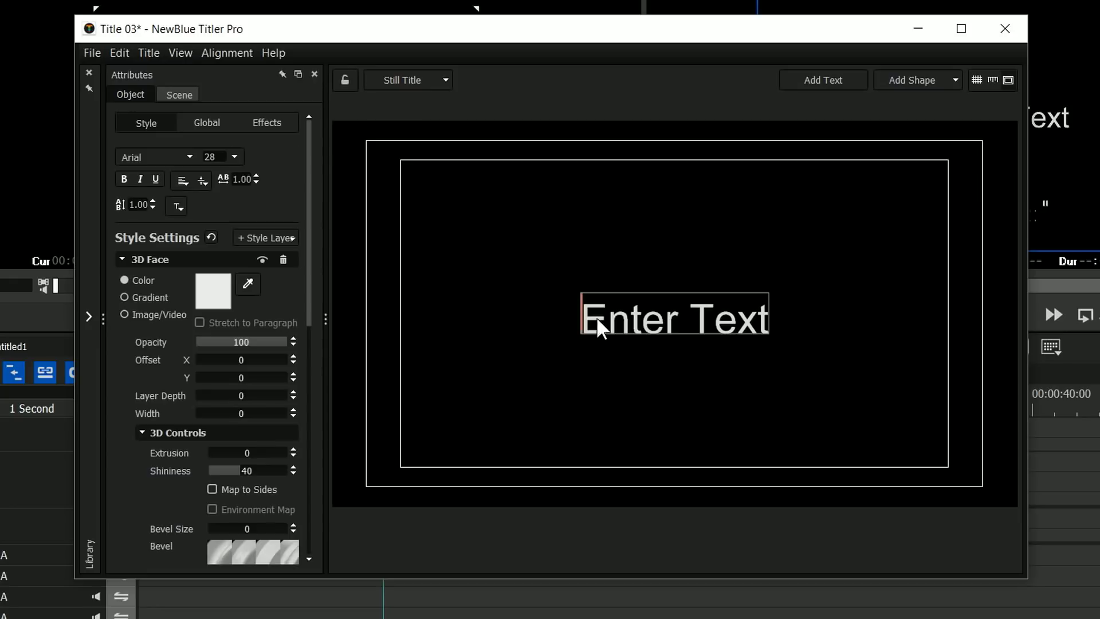
key("Delete")
key("Delete")
key("Delete")
key("Delete")
key("Delete")
key("Delete")
key("Delete")
key("Delete")
key("Delete")
key("Delete")
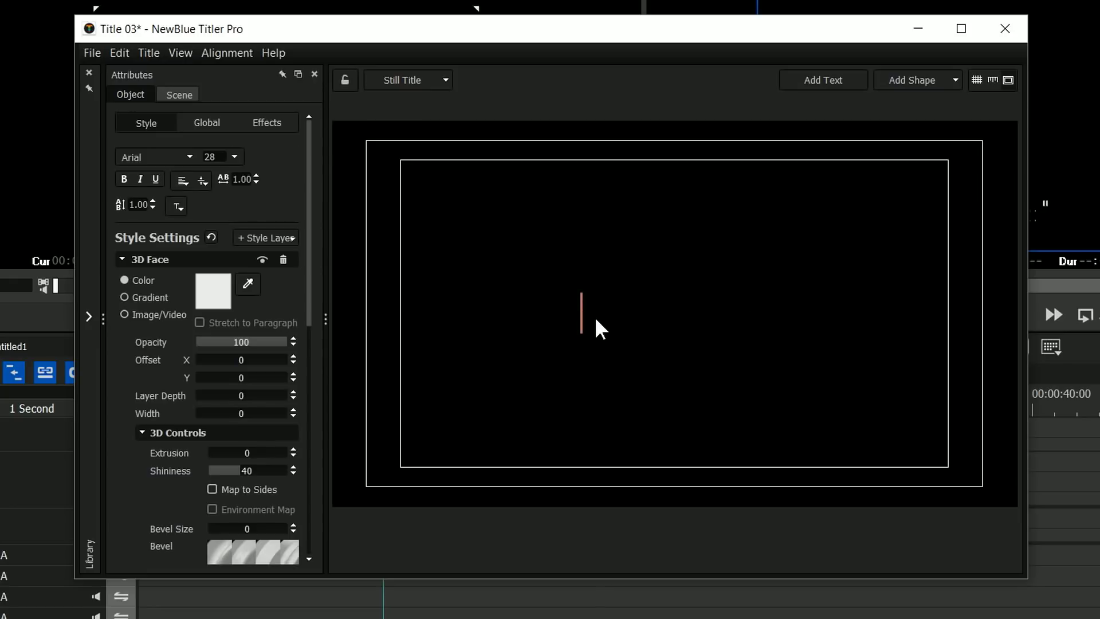
type("DVC Training")
key("Escape")
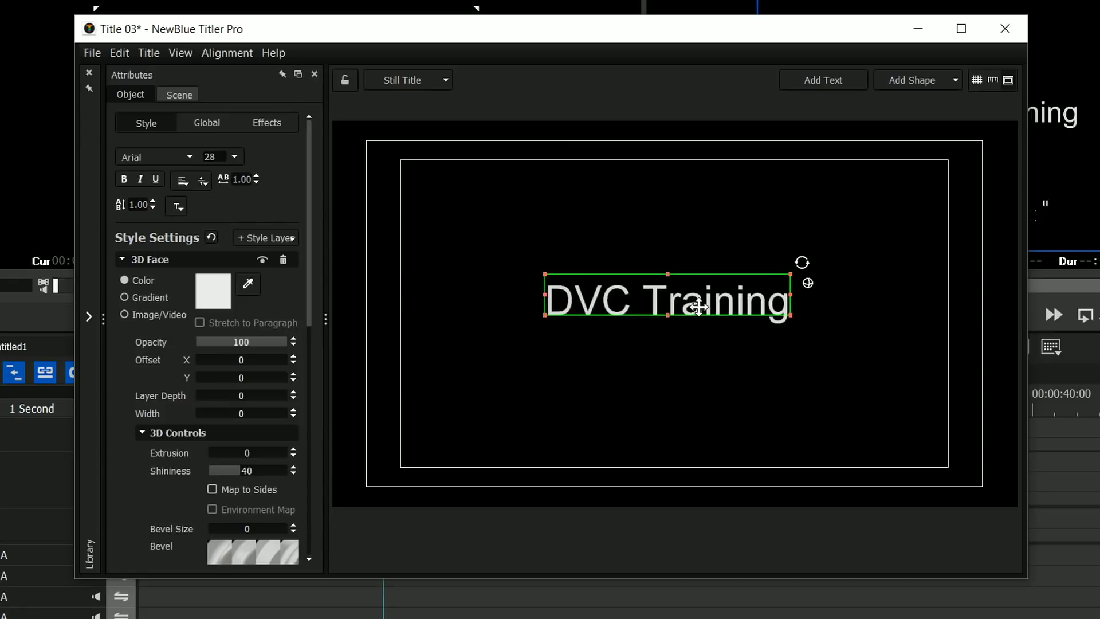
mouse_move(776, 274)
left_mouse_down()
mouse_move(776, 304)
mouse_move(774, 264)
left_mouse_up()
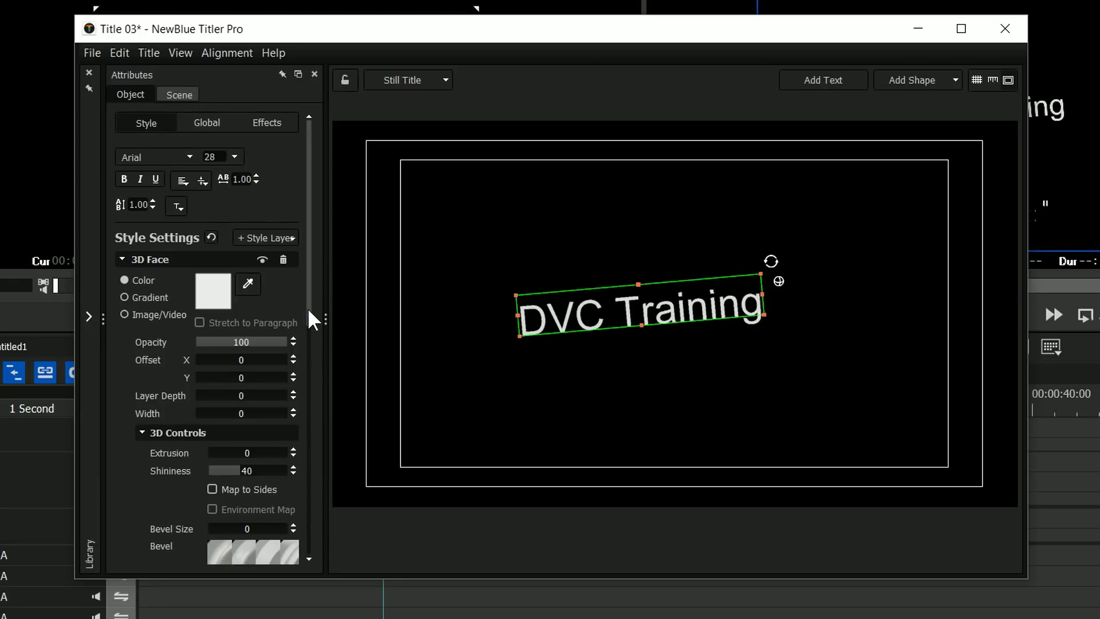
Change the DVC Training font to Impact, nudge it slightly left and straighten it level.
left_click(188, 156)
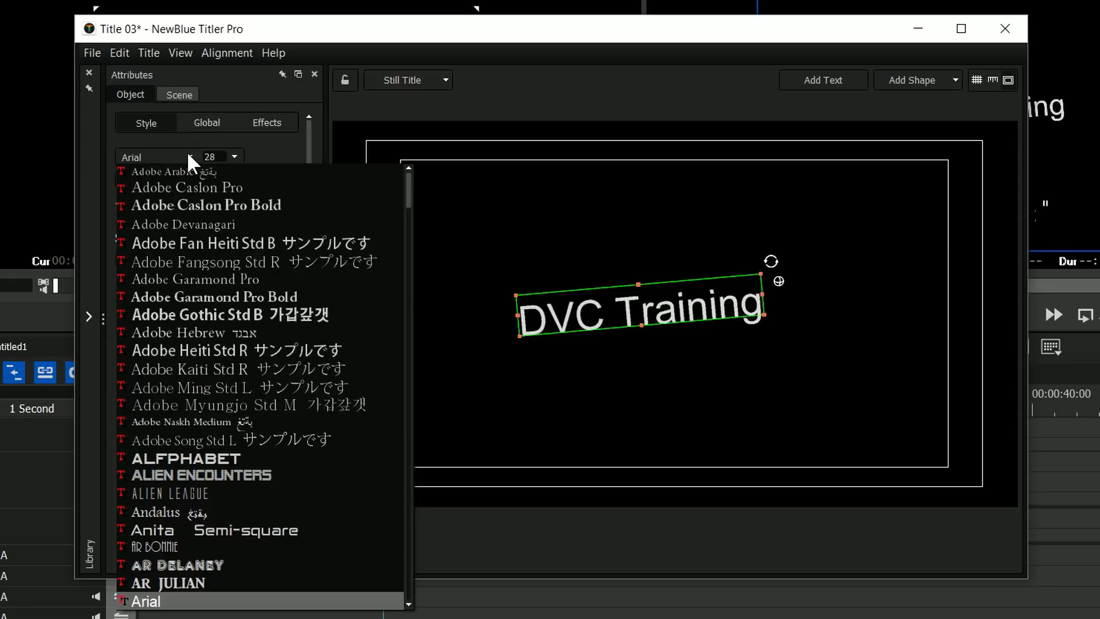
scroll(380, 454, "down", 10)
left_click(381, 454)
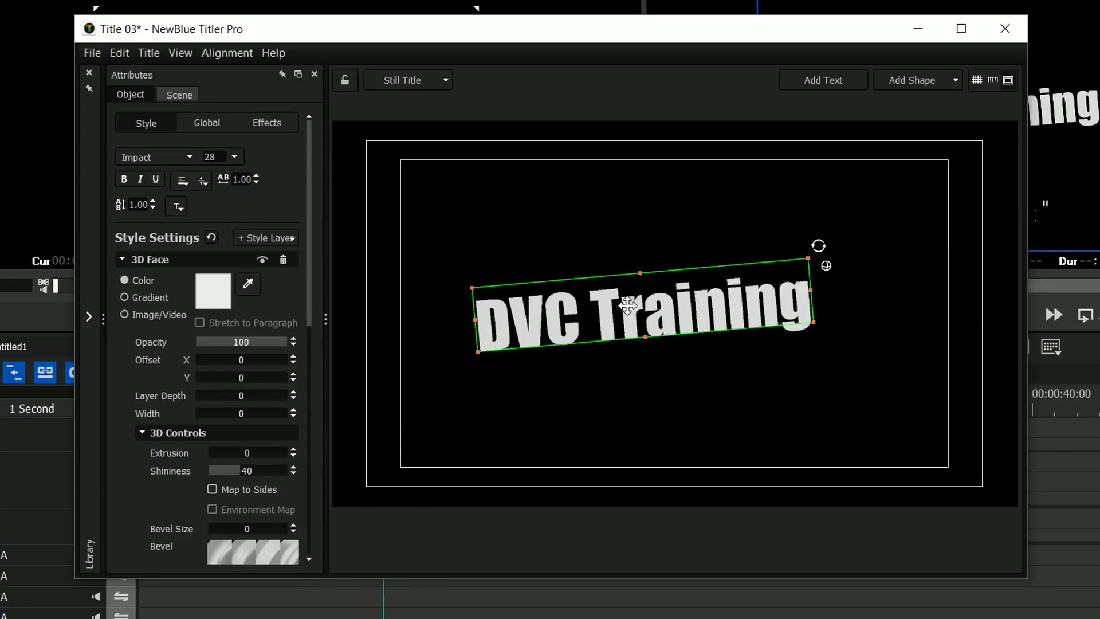
left_click_drag(642, 309, 622, 309)
mouse_move(803, 248)
left_mouse_down()
mouse_move(810, 275)
mouse_move(805, 266)
left_mouse_up()
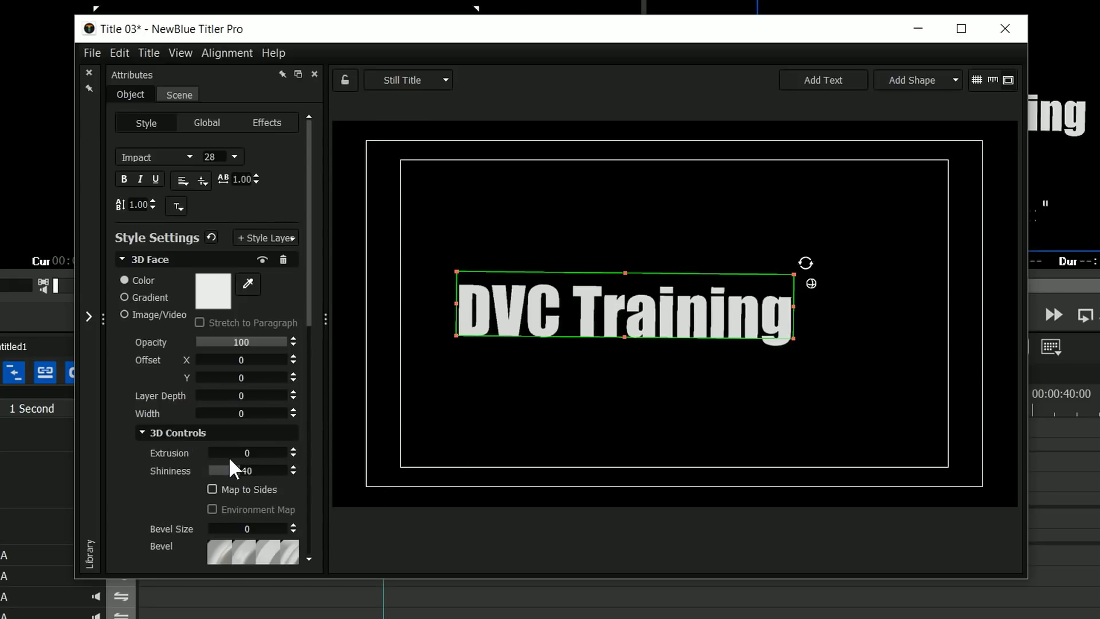
Raise the 3D Extrusion slider for depth, then drag it back down to 0.
left_click_drag(217, 460, 244, 459)
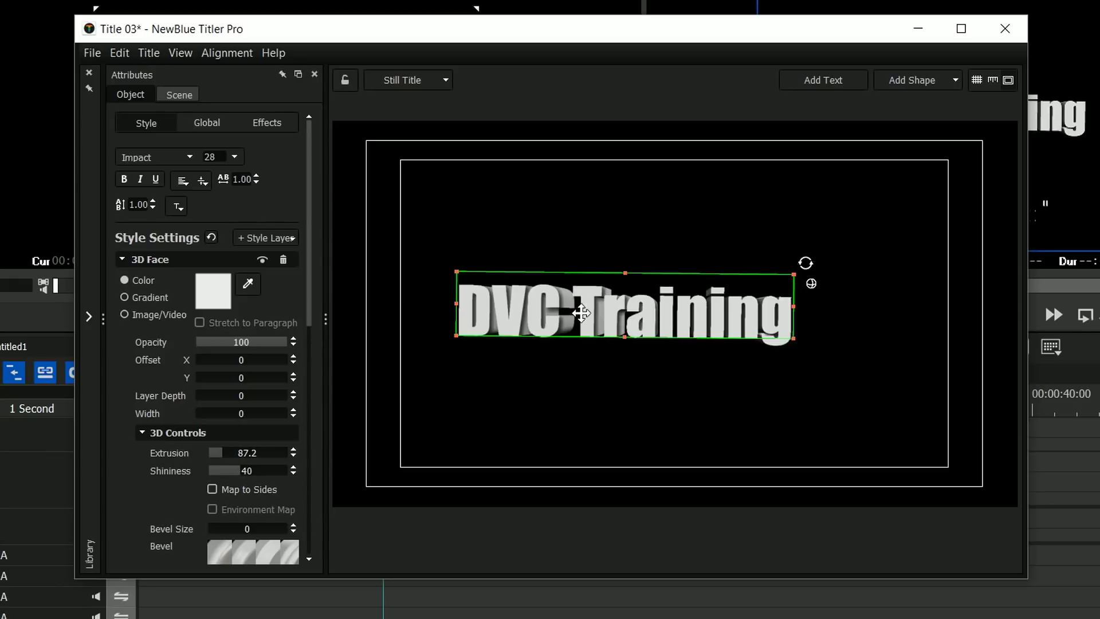
left_click_drag(229, 459, 205, 452)
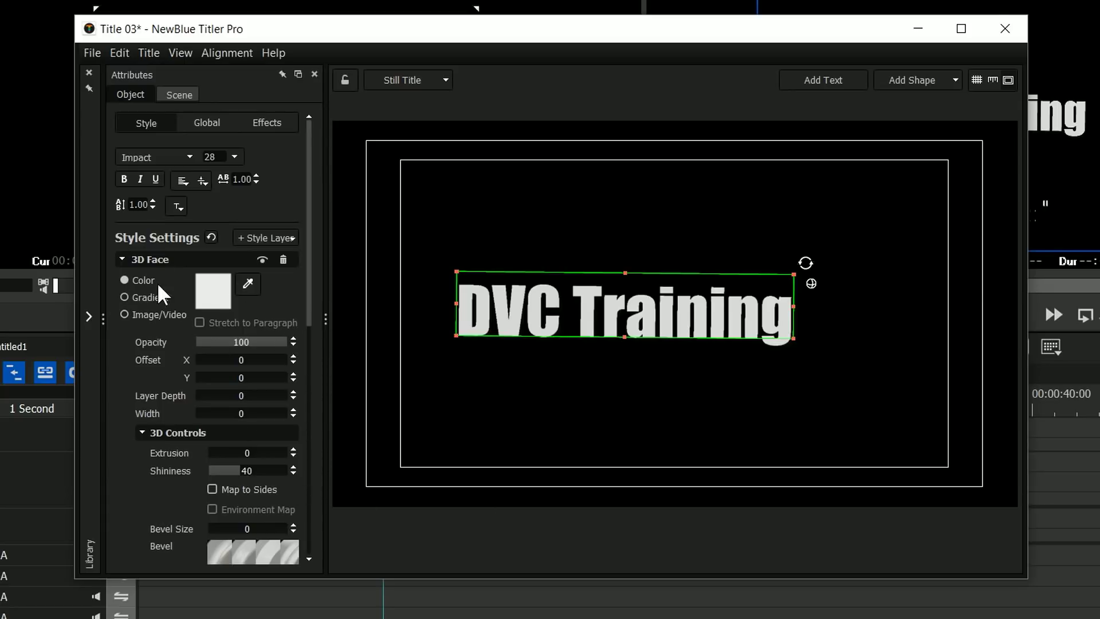
Colour the DVC Training text face yellow-green (ACEB19) in the 3D Face swatch.
left_click(213, 291)
left_click(358, 273)
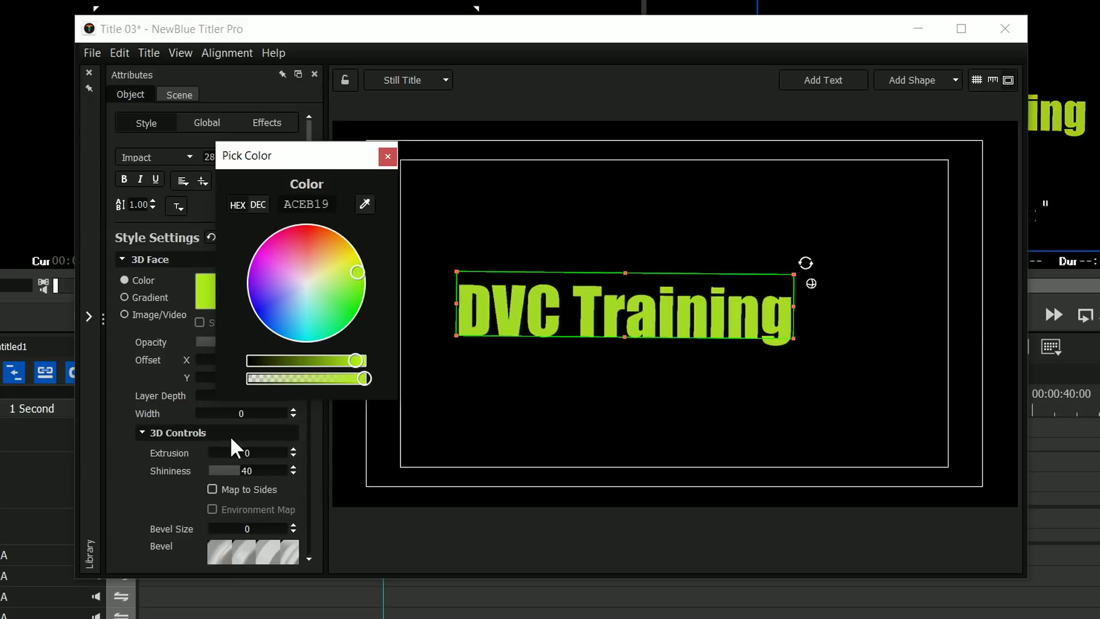
left_click(298, 479)
left_click_drag(310, 218, 310, 411)
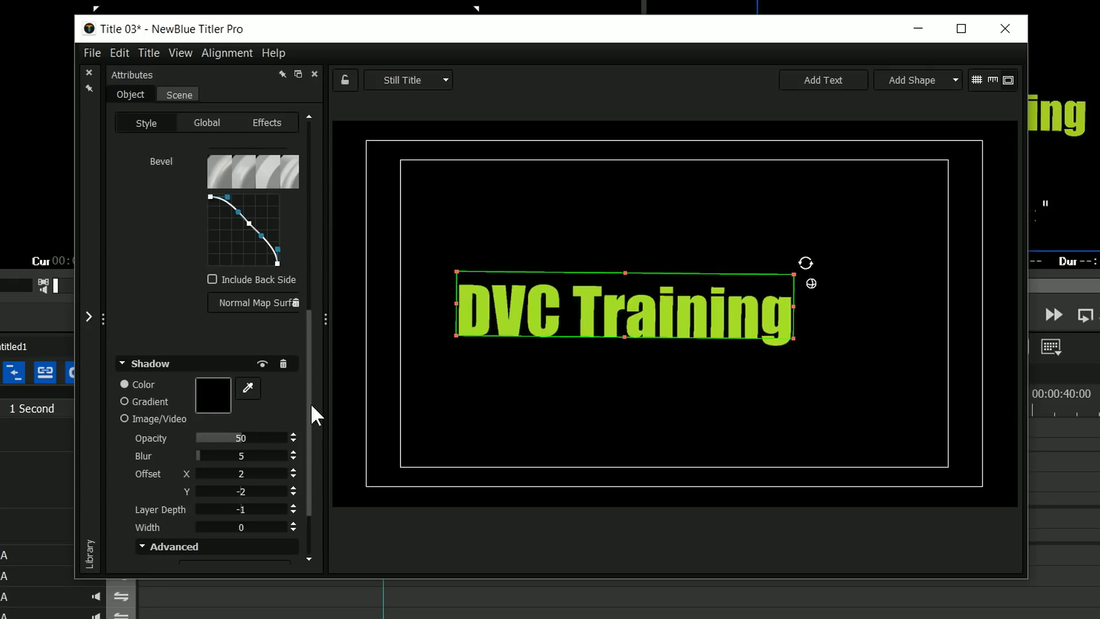
scroll(307, 437, "down", 3)
scroll(310, 424, "up", 3)
scroll(309, 424, "up", 5)
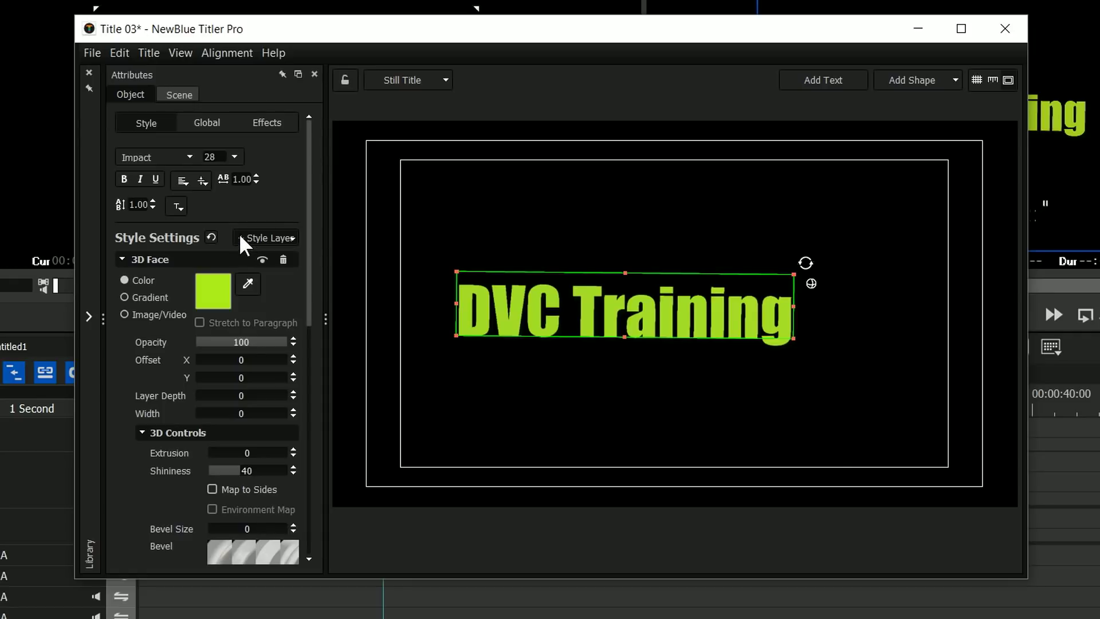
Add a 3D - Outline style layer to the text and make its colour black.
left_click(240, 240)
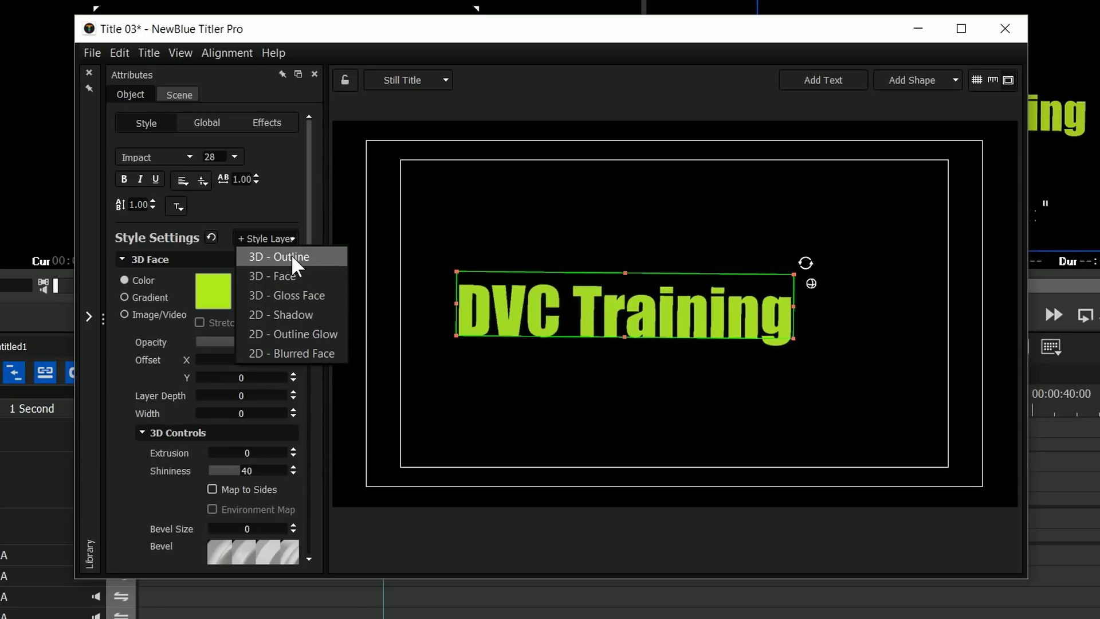
left_click(321, 257)
left_click(226, 335)
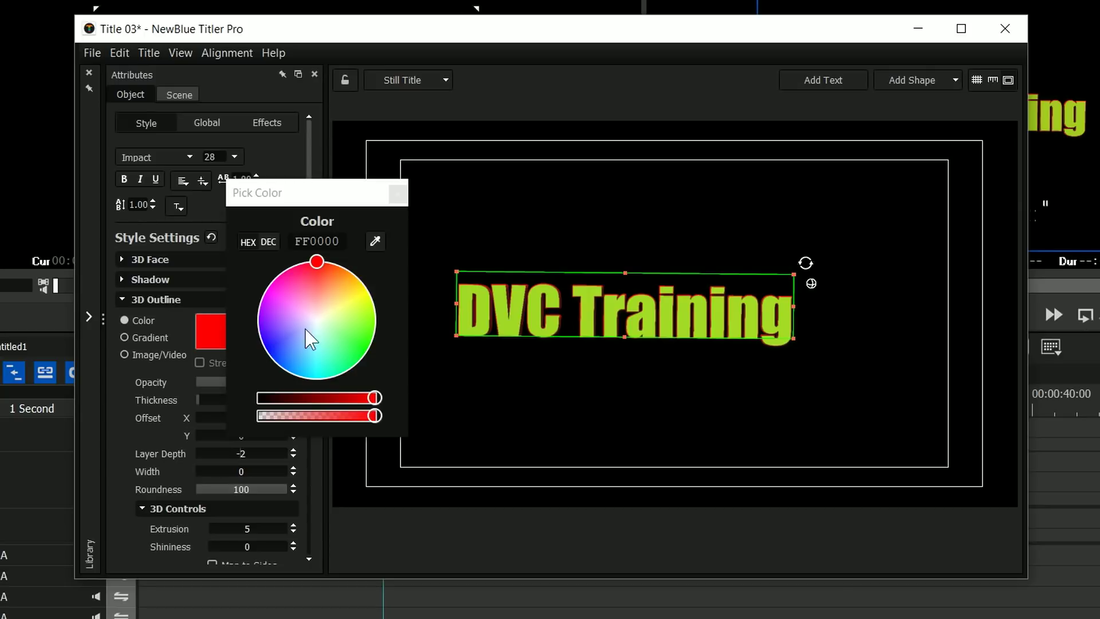
left_click_drag(269, 398, 252, 401)
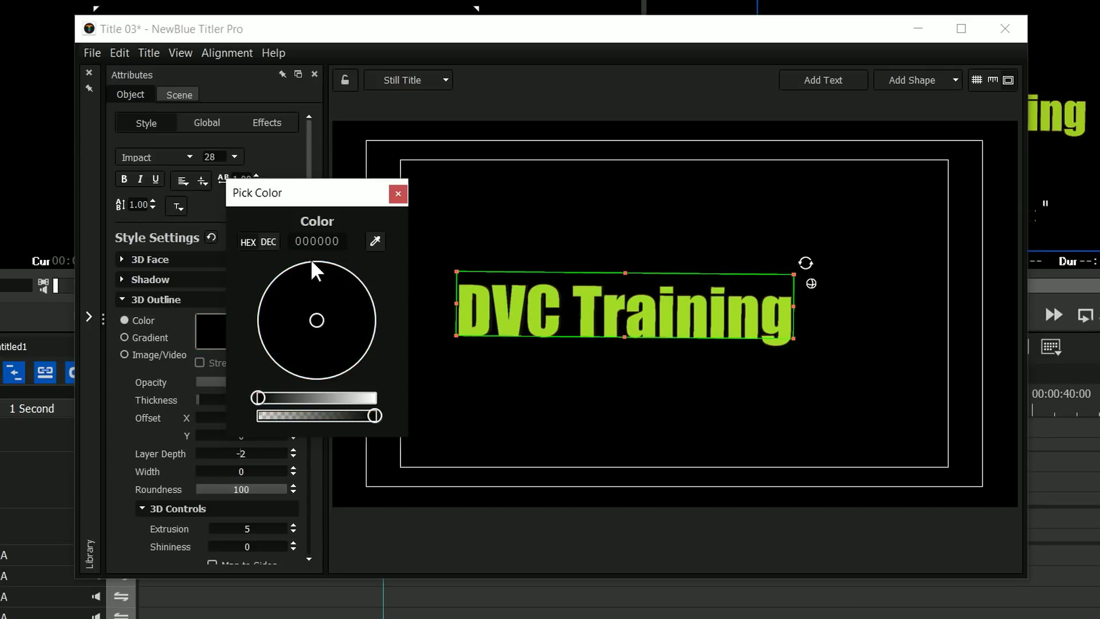
left_click(398, 193)
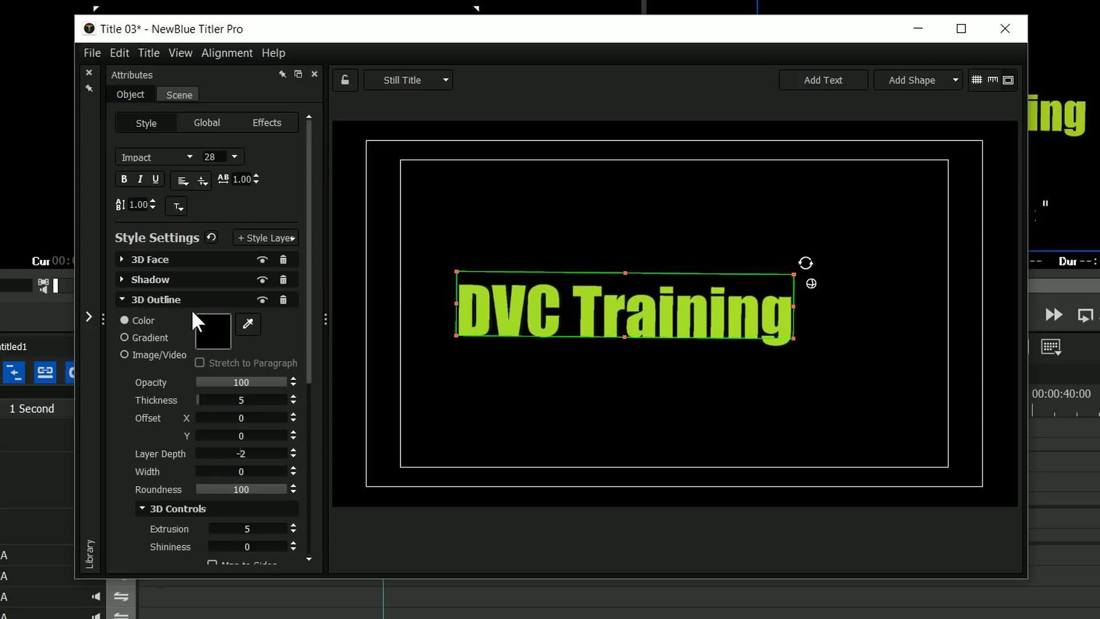
Hide the Shadow and 3D Outline layers, leaving the face layer visible.
left_click(263, 259)
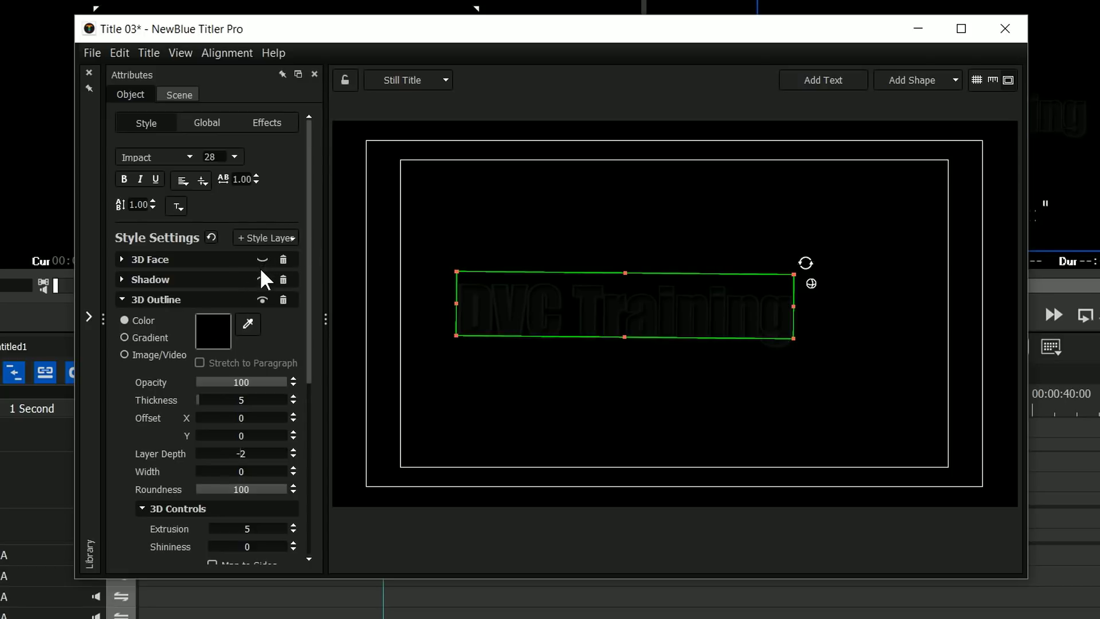
left_click(262, 259)
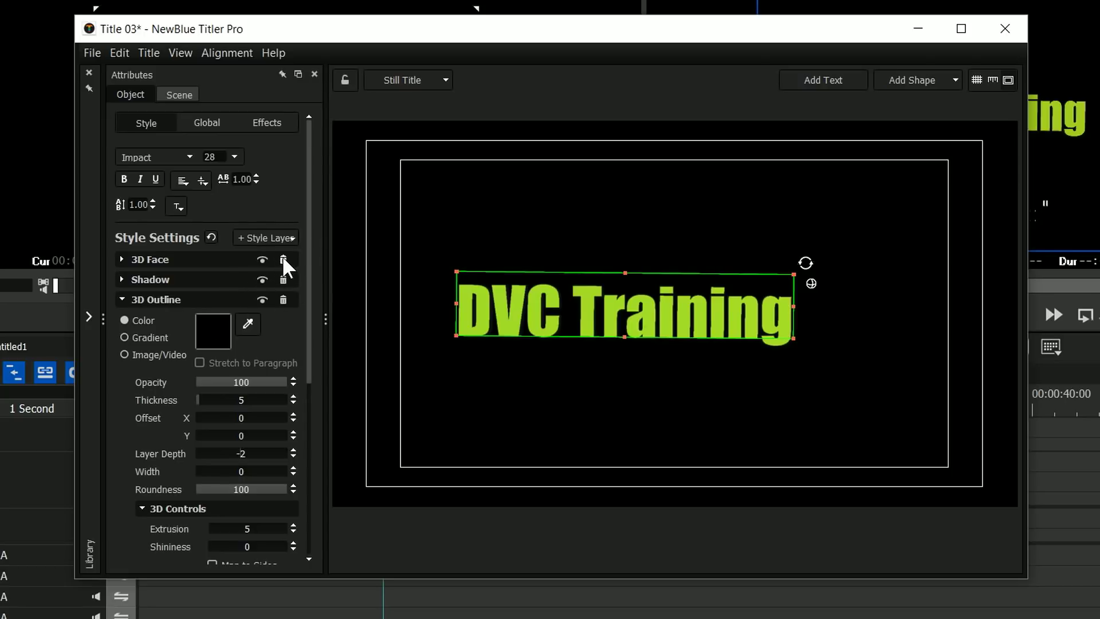
left_click(262, 281)
left_click(263, 300)
Nudge the DVC Training text slightly right, then close Titler Pro saving Title 03.
left_click(201, 127)
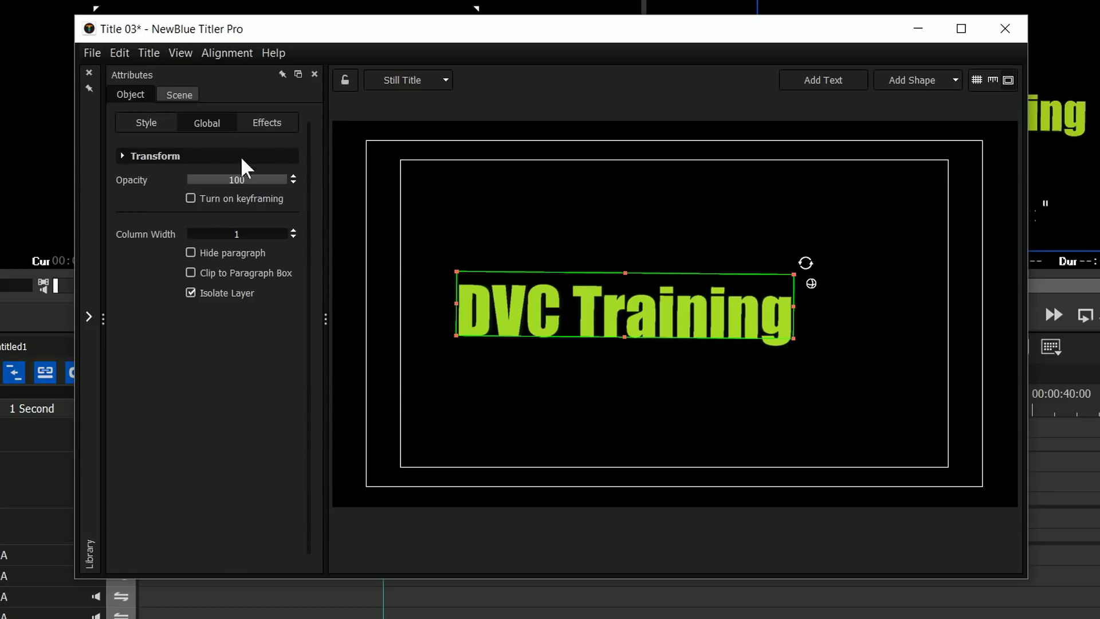
left_click(267, 125)
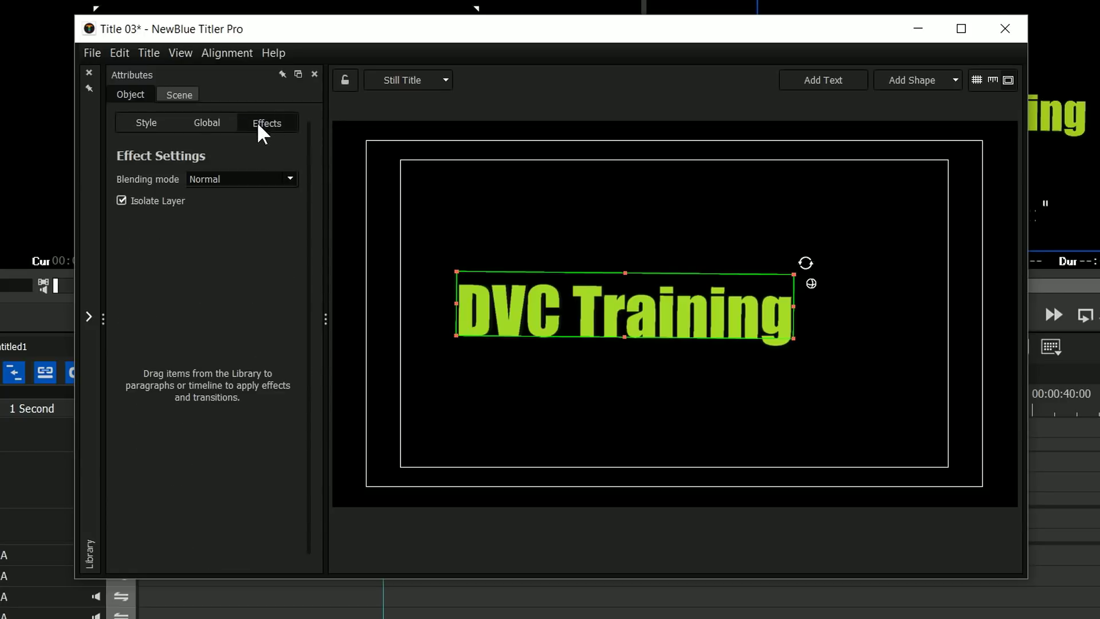
left_click(152, 124)
left_click_drag(643, 321, 689, 322)
left_click(1007, 32)
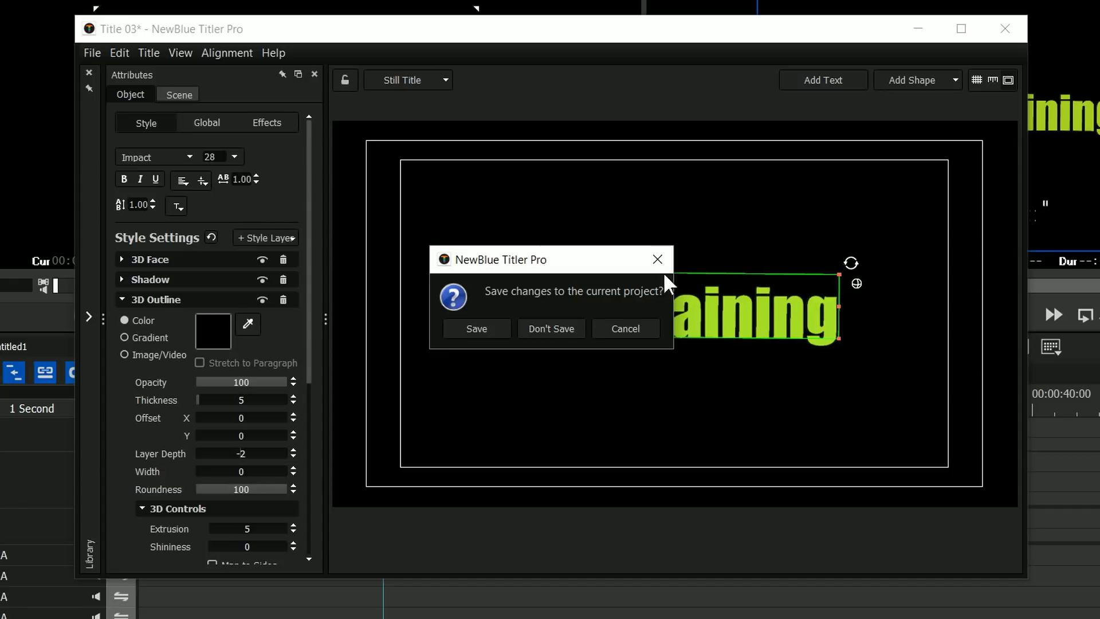
left_click(469, 330)
Preview the Title 03 clip and extend its end to about 00:00:26.
left_click(343, 411)
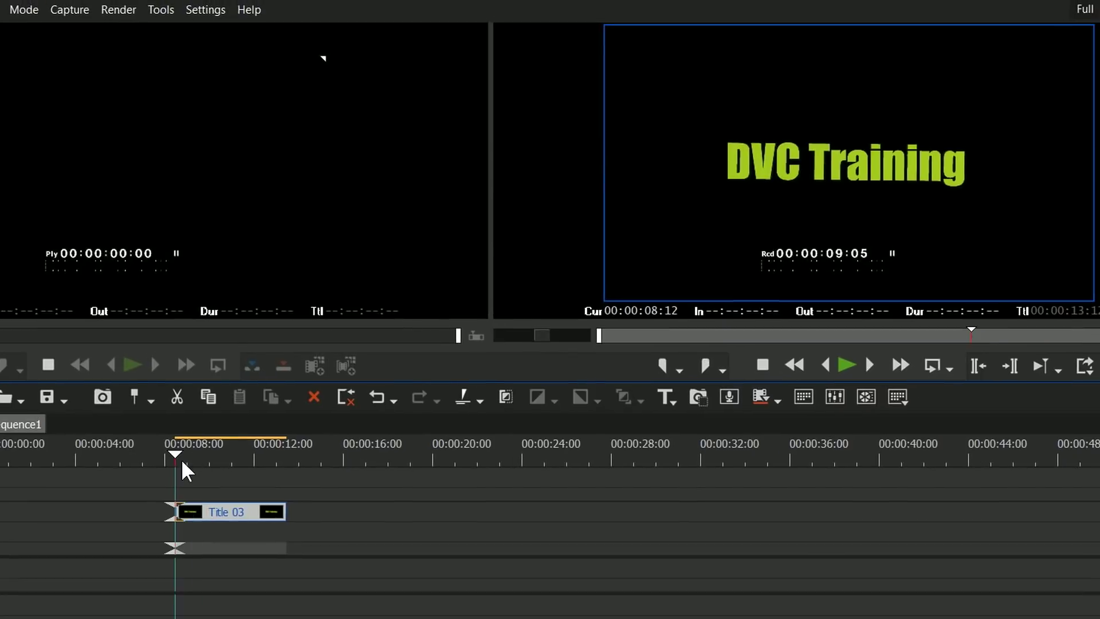
mouse_move(186, 471)
left_mouse_down()
mouse_move(204, 467)
mouse_move(155, 474)
mouse_move(175, 472)
left_mouse_up()
left_click(840, 364)
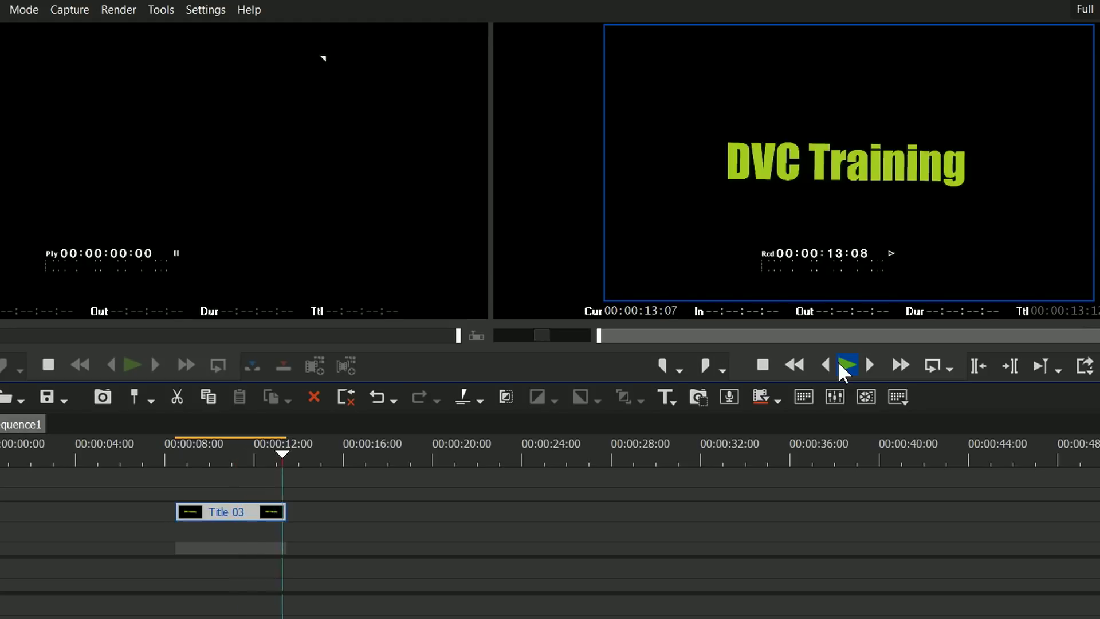
left_click_drag(284, 511, 575, 512)
Move the Title 03 clip up one track and play it back to review.
left_click(179, 457)
left_click(239, 457)
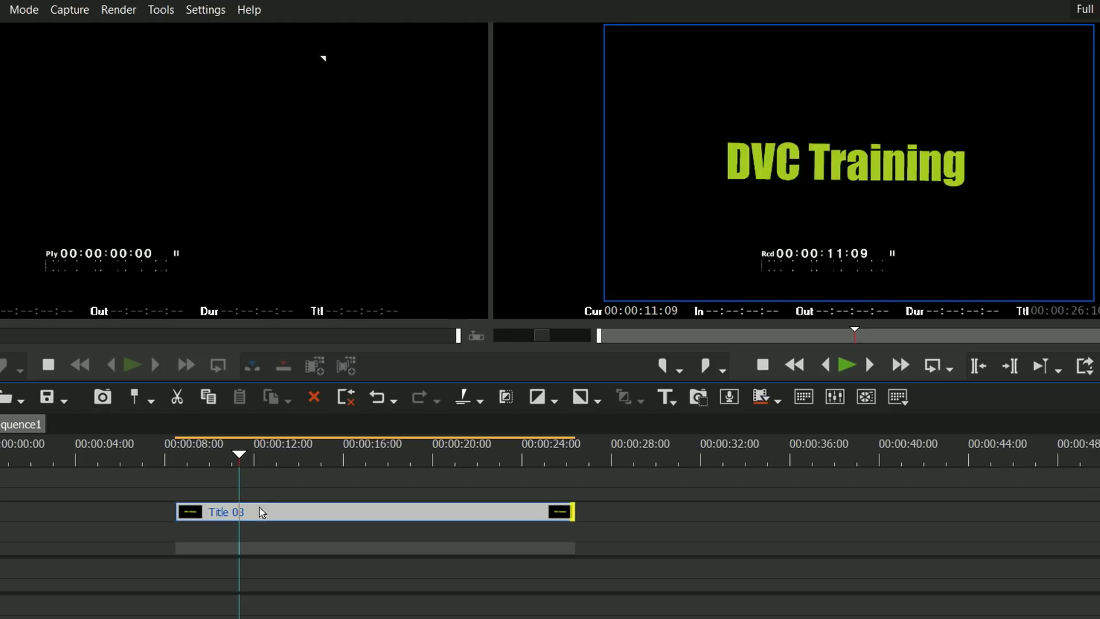
left_click_drag(265, 507, 267, 478)
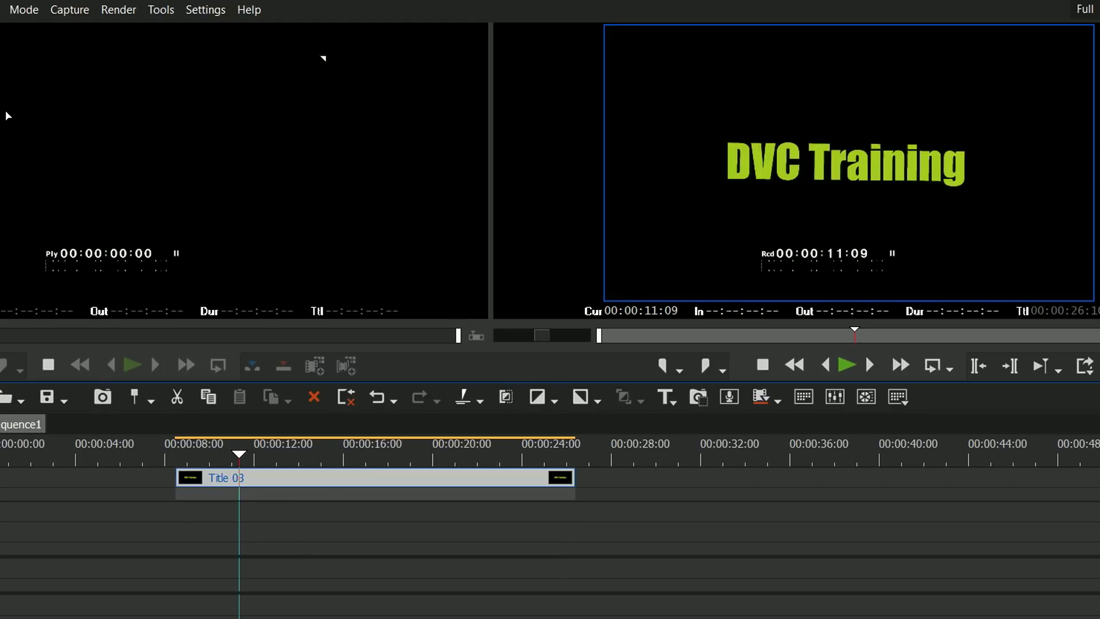
left_click(851, 366)
left_click_drag(292, 452, 612, 467)
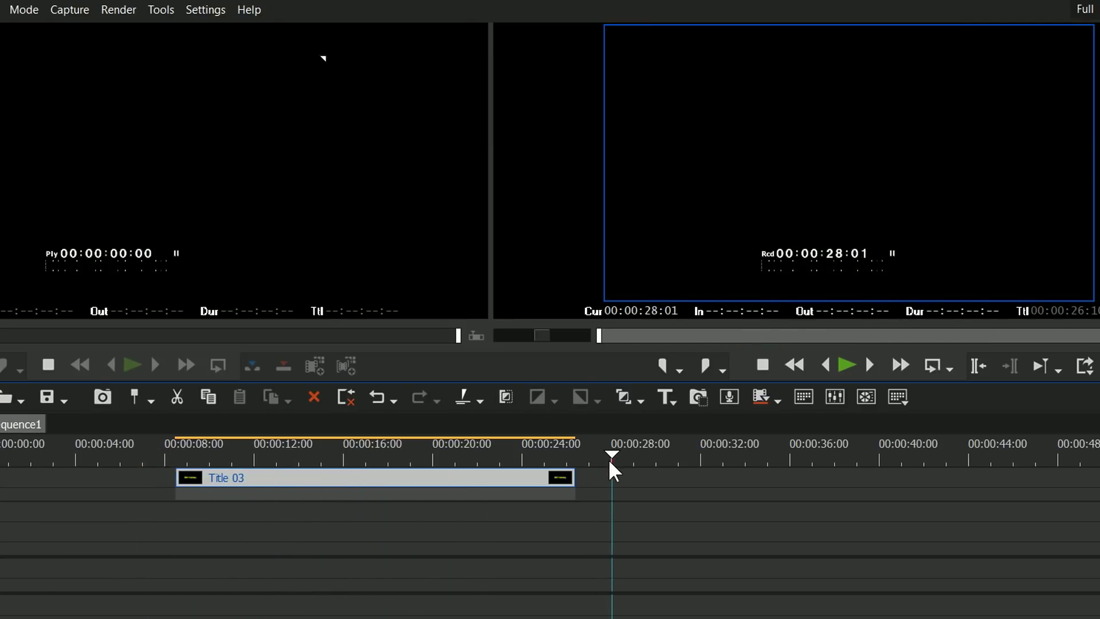
Create a new NewBlue Titler Pro 5 title, Title 04, with the text 'DVC Training'.
left_click(670, 393)
left_click(759, 599)
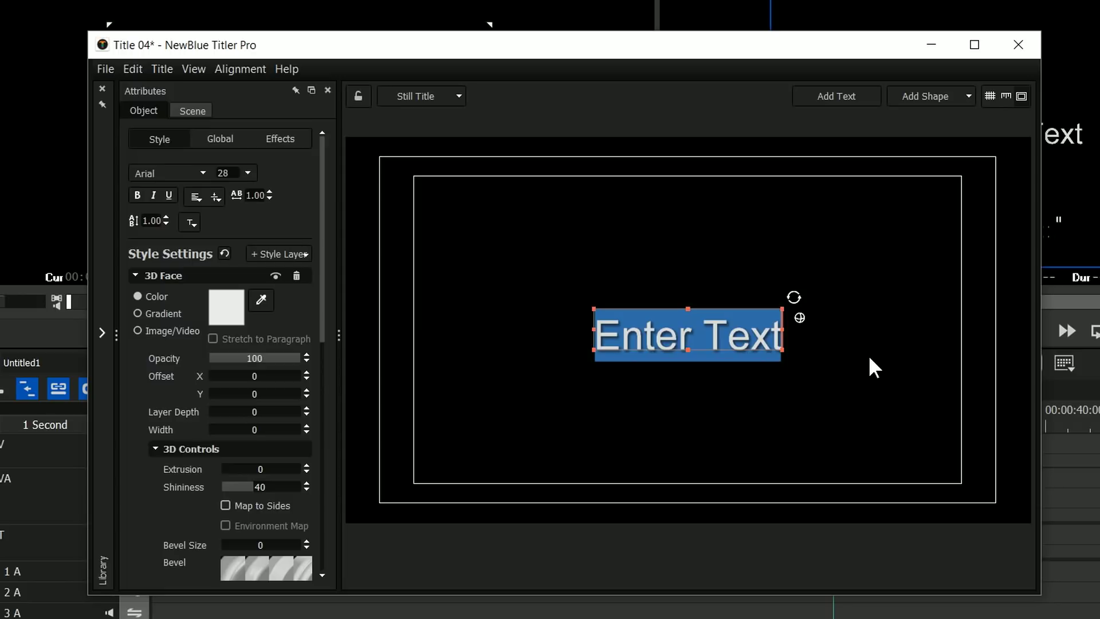
type("DVC")
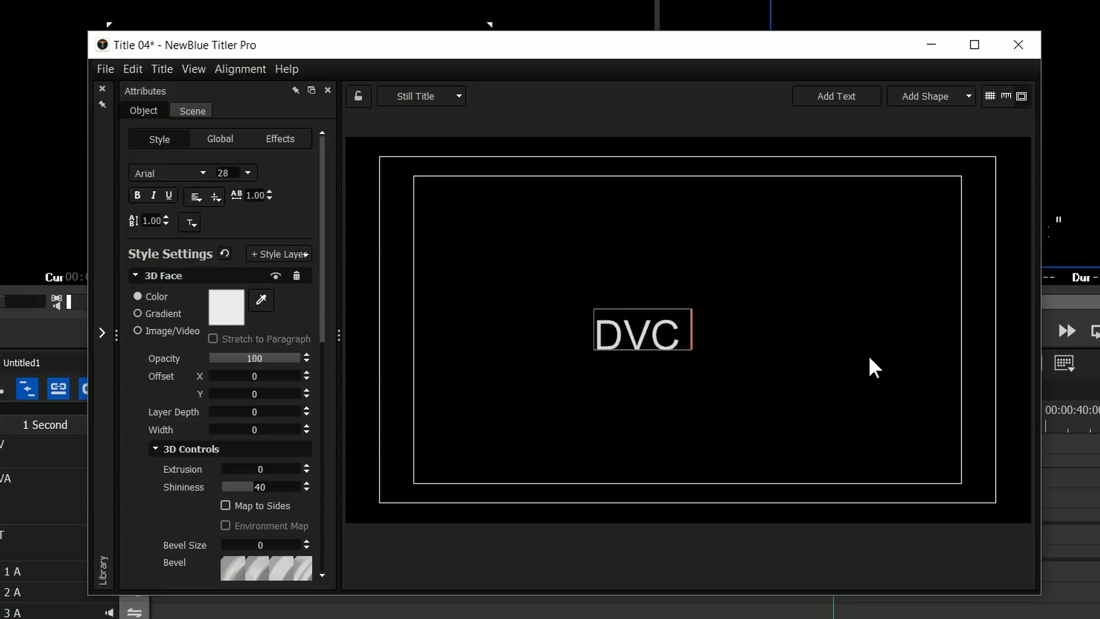
type(" Training")
key("Escape")
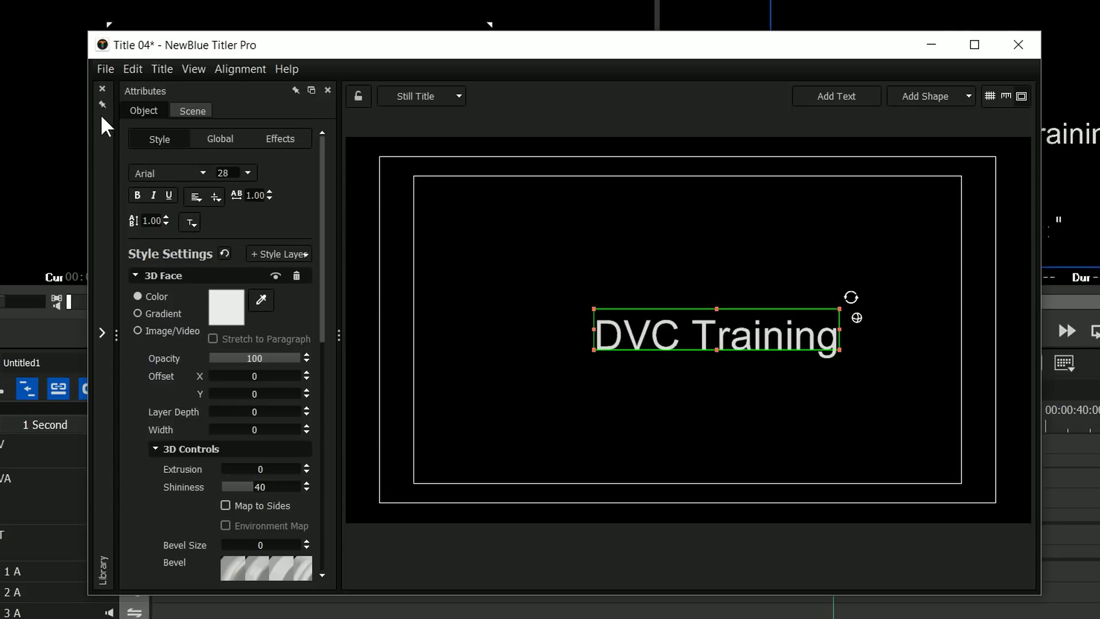
Open the template Library and switch it from Shapes to the Styles category.
left_click(100, 331)
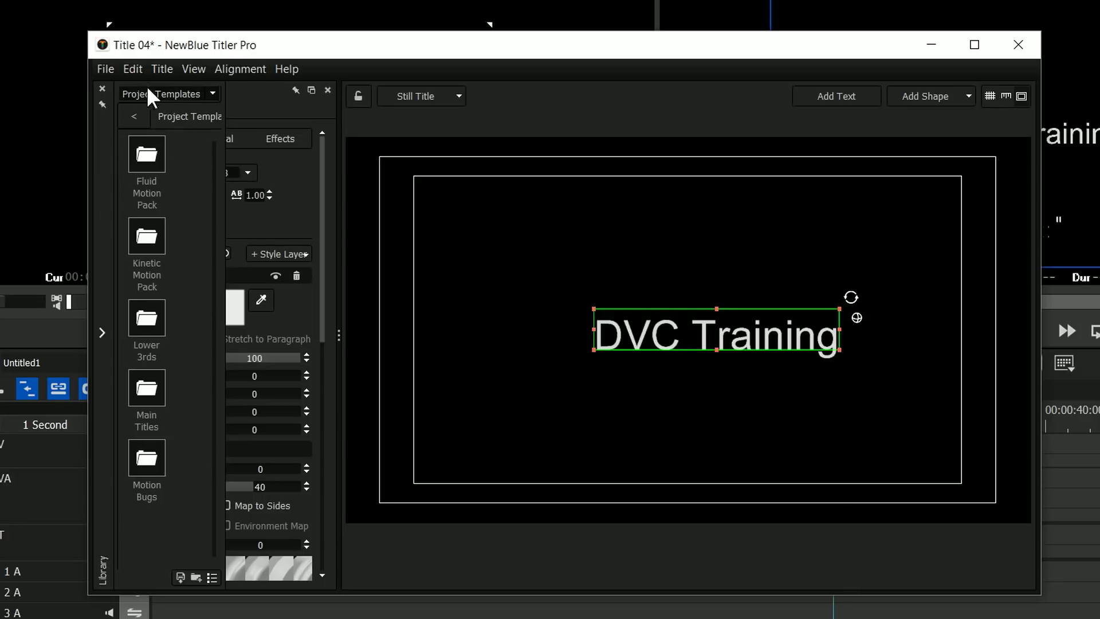
left_click(208, 92)
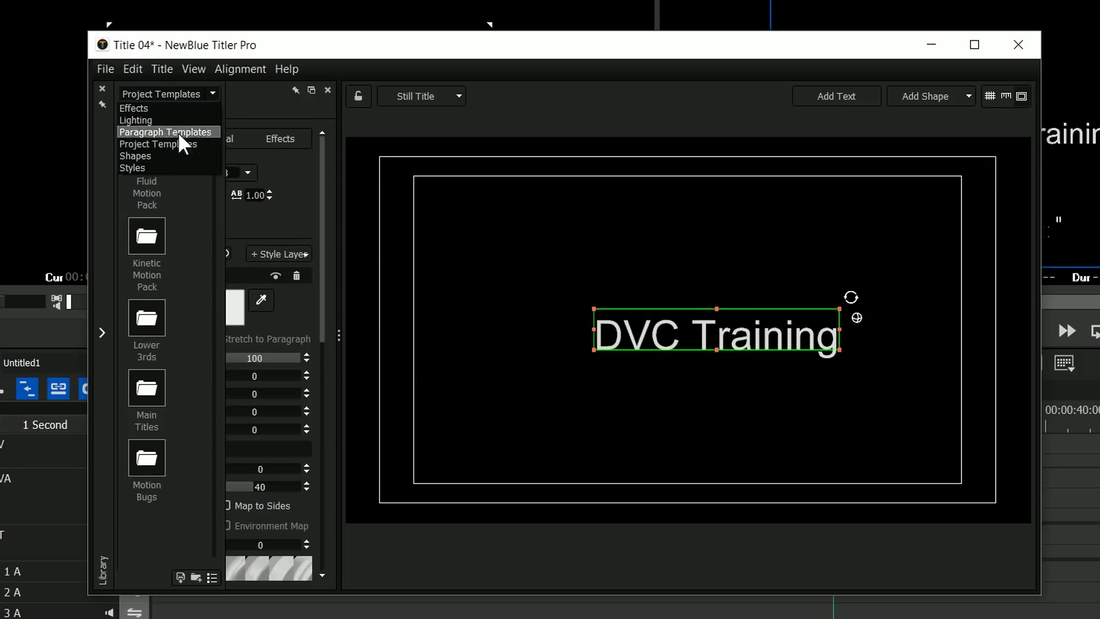
left_click(149, 155)
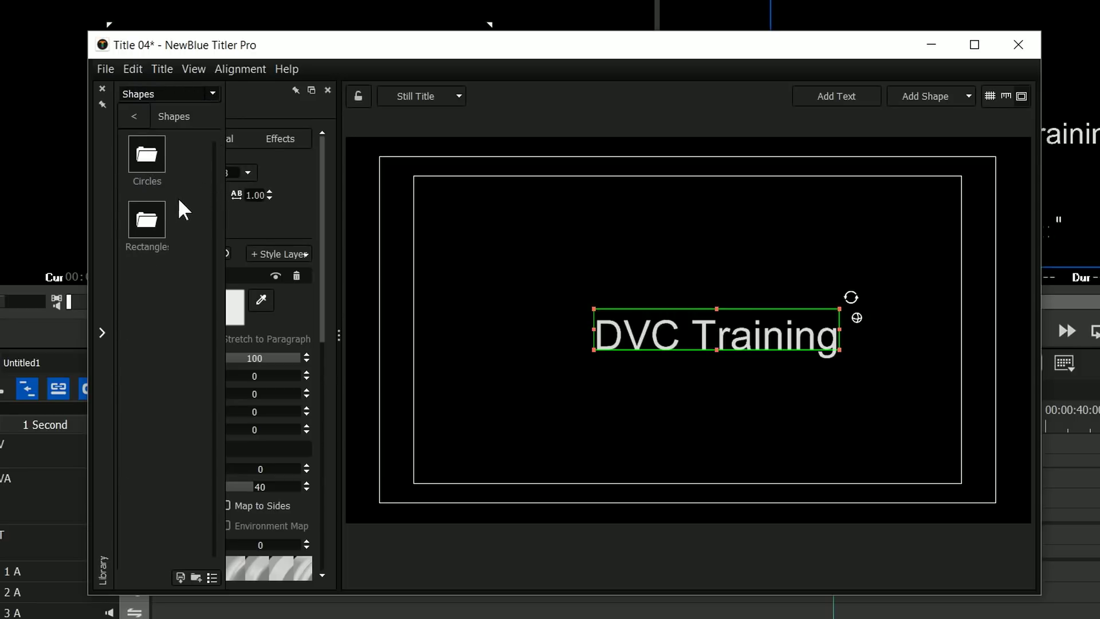
left_click(174, 92)
left_click(167, 163)
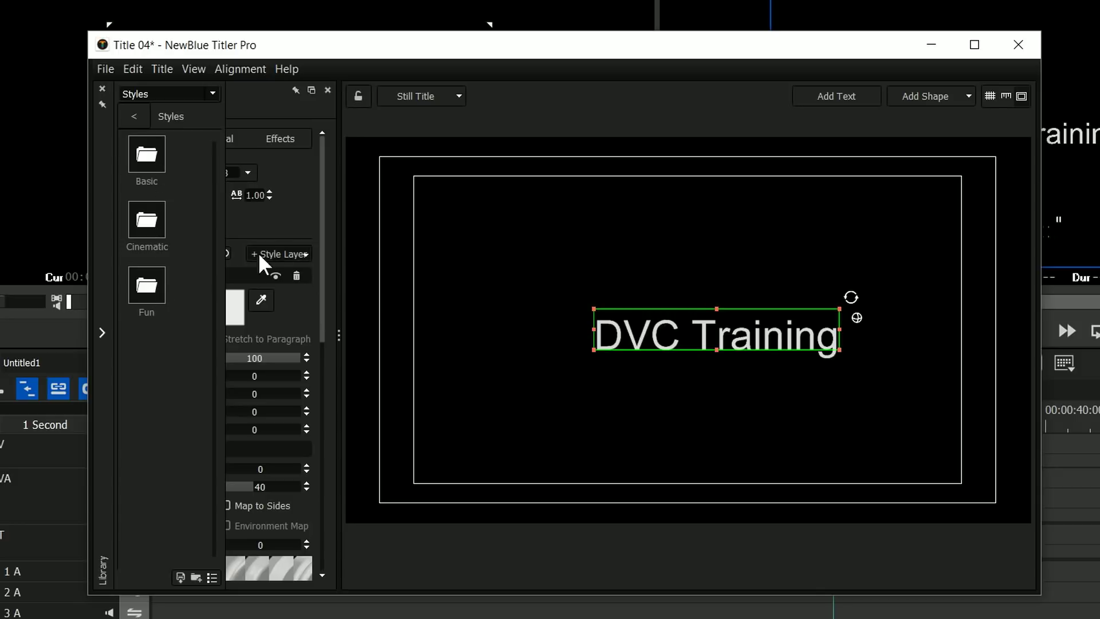
Open the Basic styles folder, preview the Arial style, then return to the style folders.
double_click(150, 156)
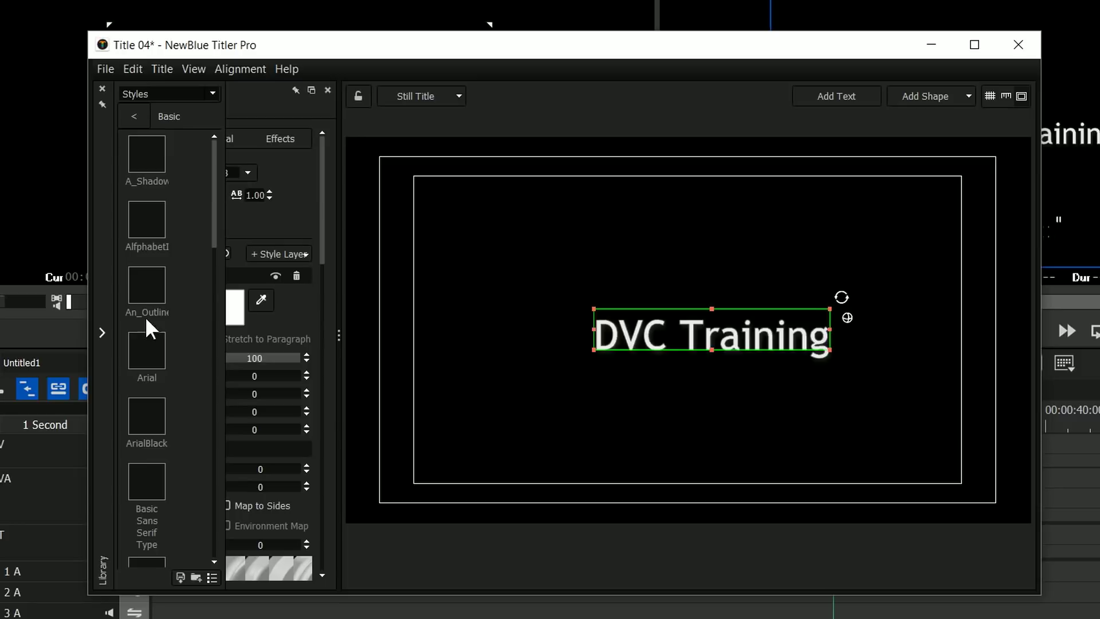
left_click(143, 347)
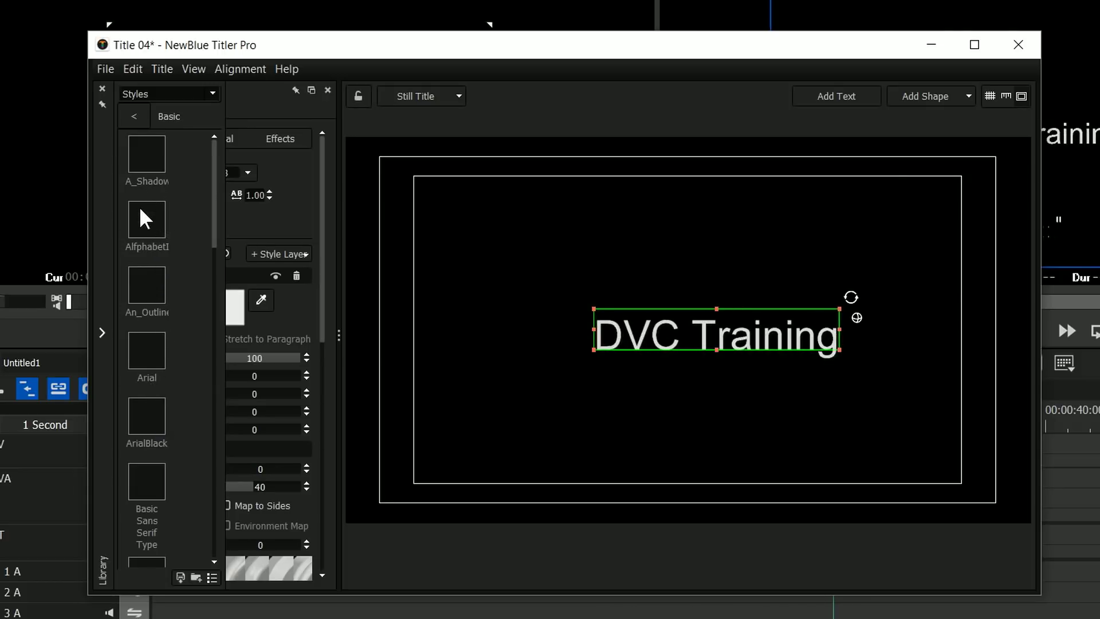
scroll(144, 462, "down", 3)
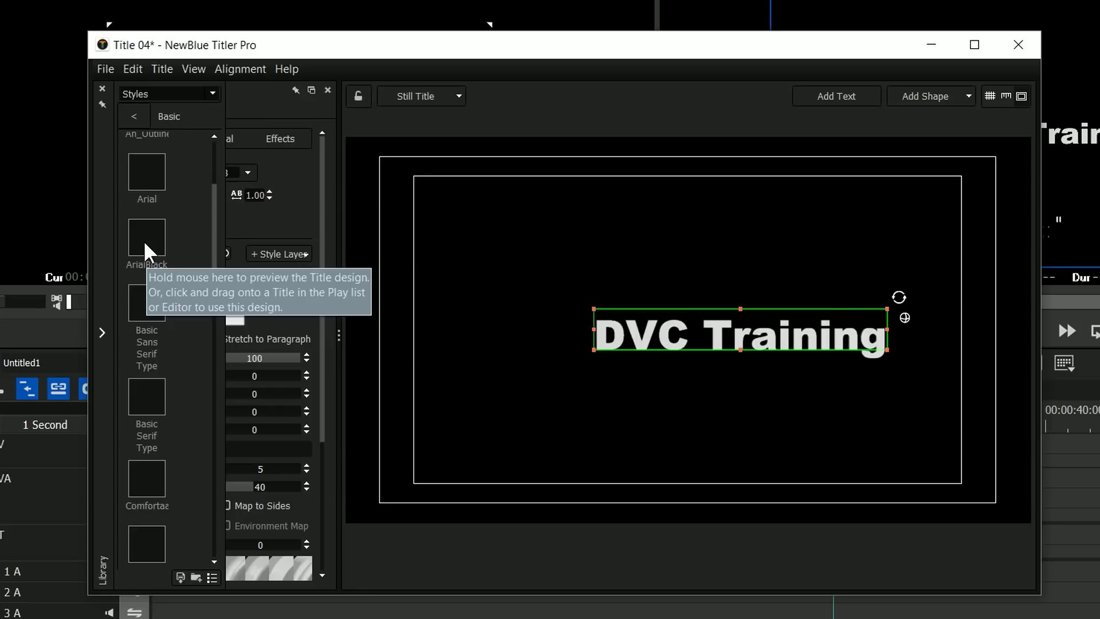
left_click(133, 117)
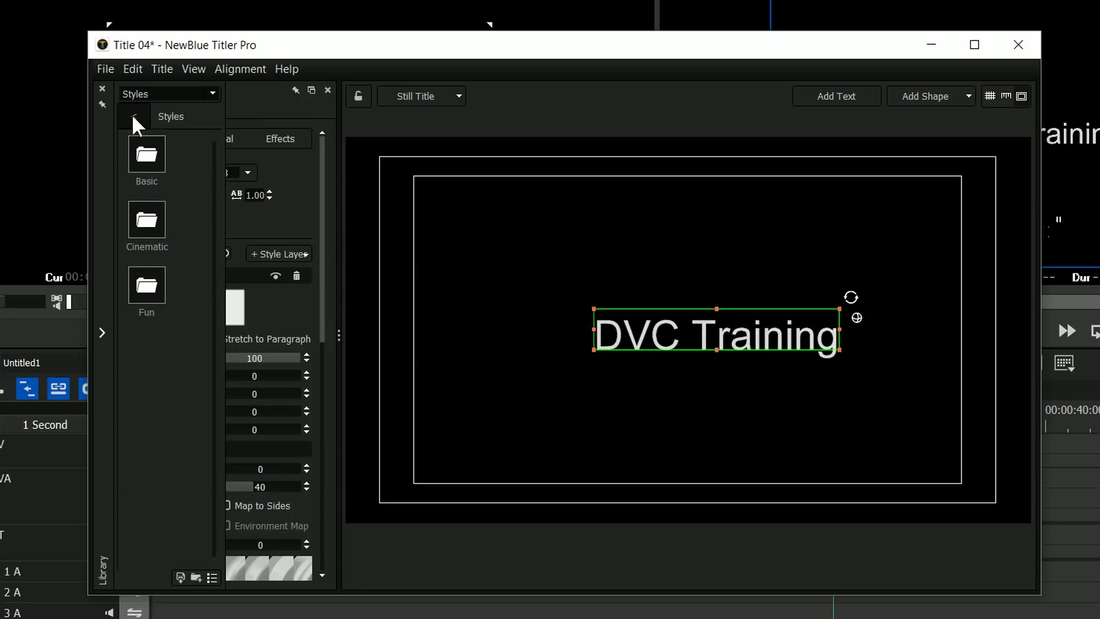
Browse Cinematic styles, then switch the library through Effects and Paragraph Templates to Project Templates.
left_click(156, 237)
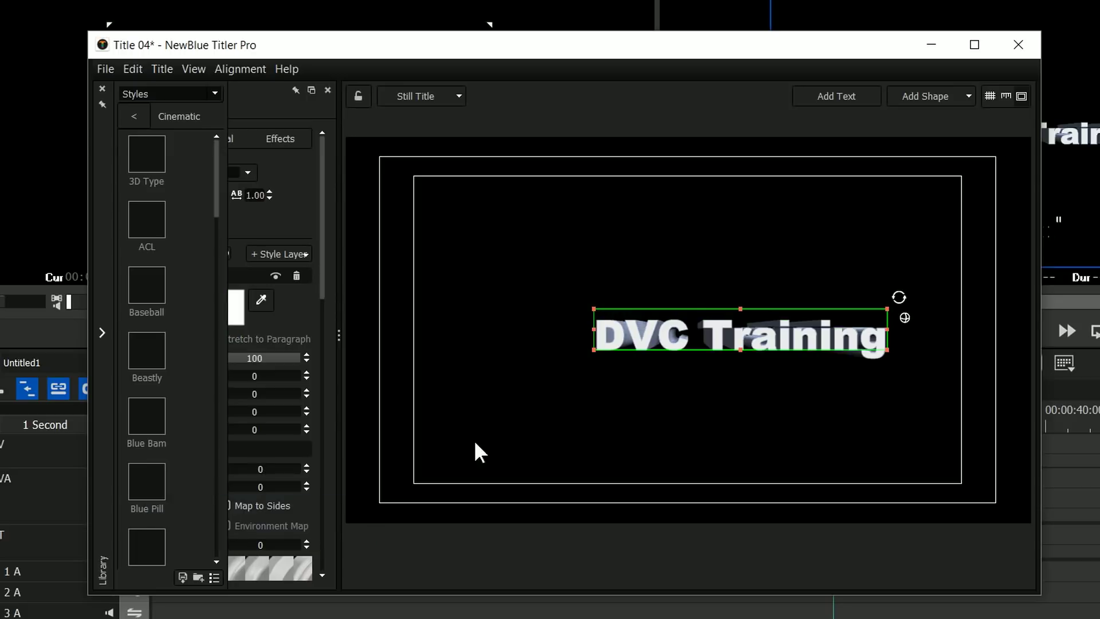
left_click(165, 95)
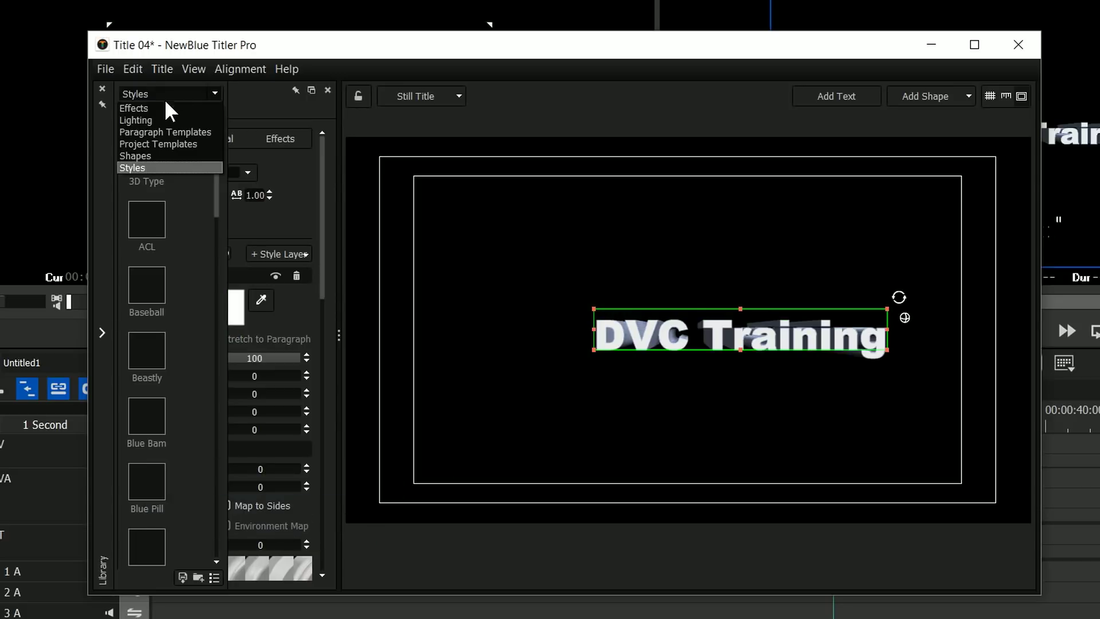
left_click(158, 106)
left_click(165, 94)
left_click(163, 130)
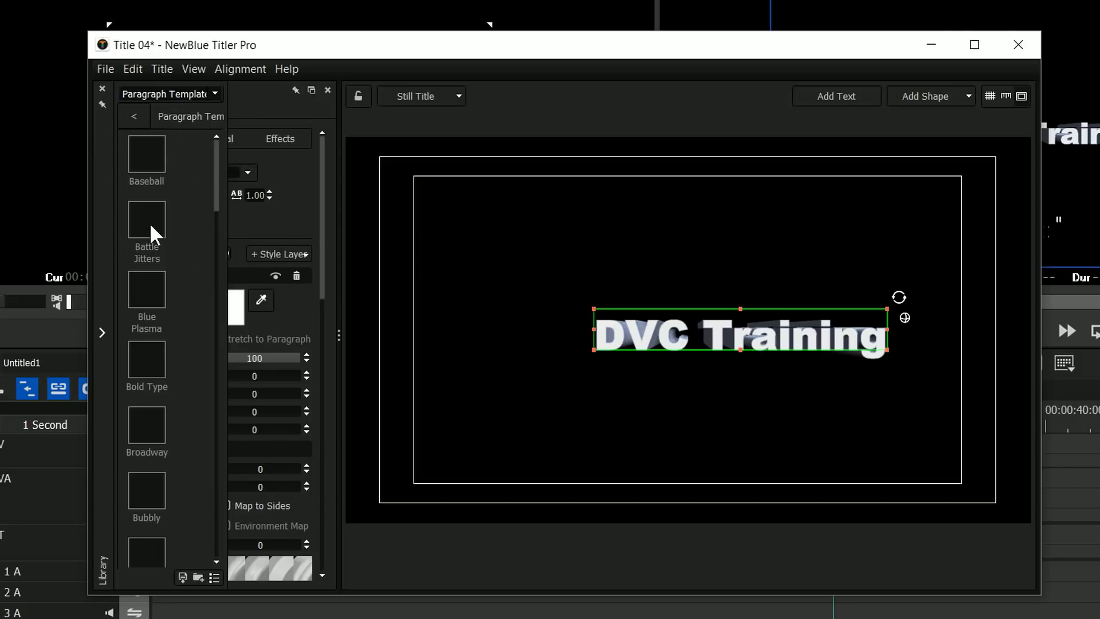
left_click(165, 94)
left_click(161, 141)
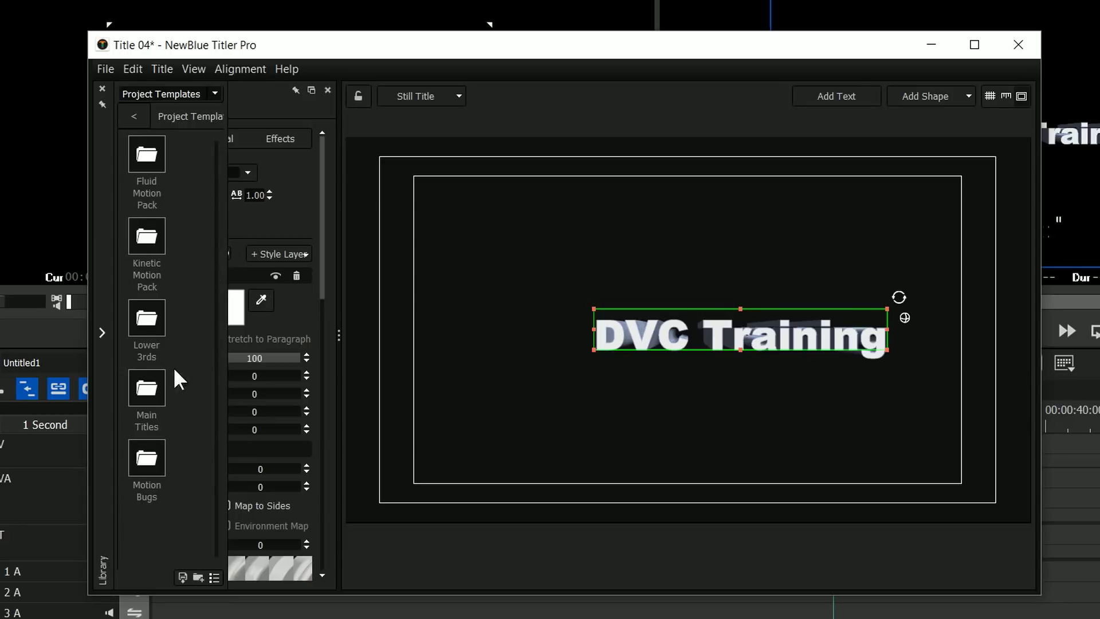
Open Lower 3rds and apply the Basic Blue Center L3rd template.
double_click(153, 311)
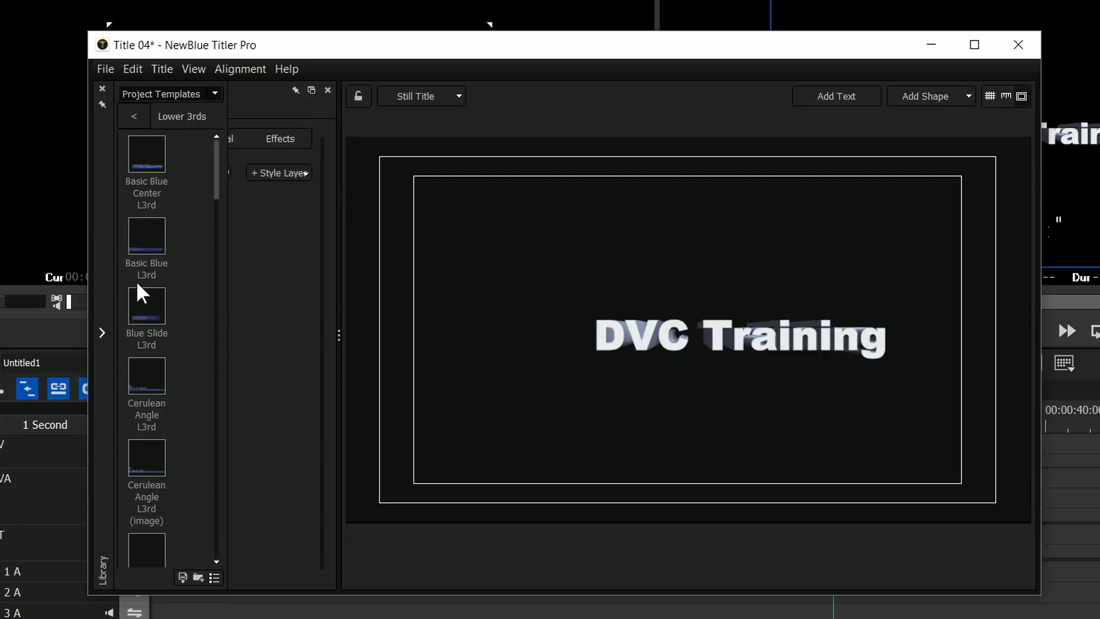
double_click(145, 231)
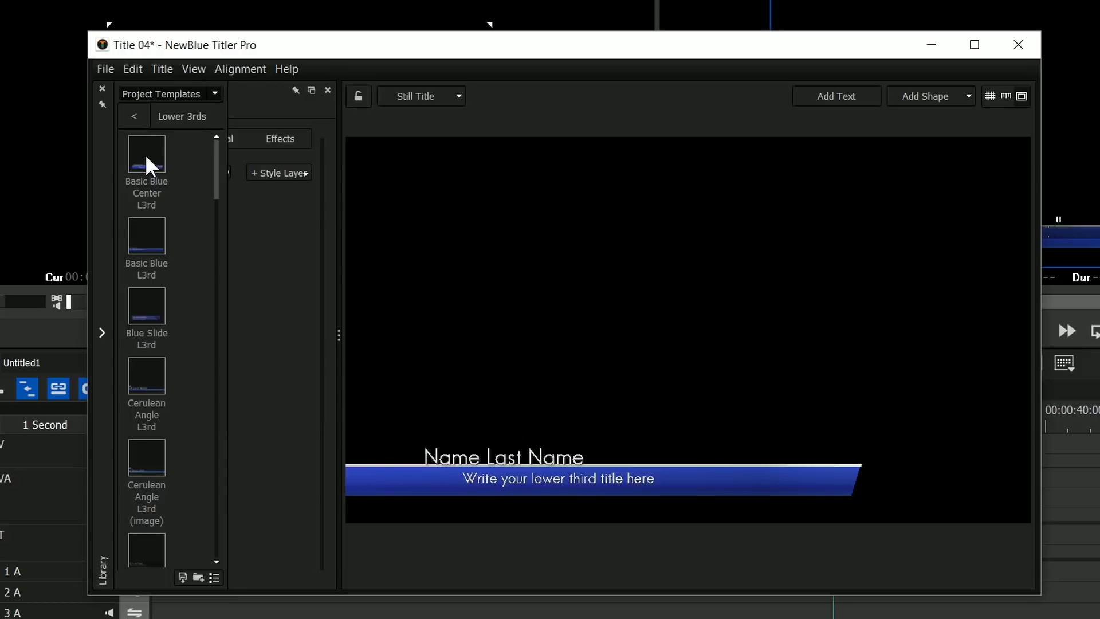
mouse_move(153, 385)
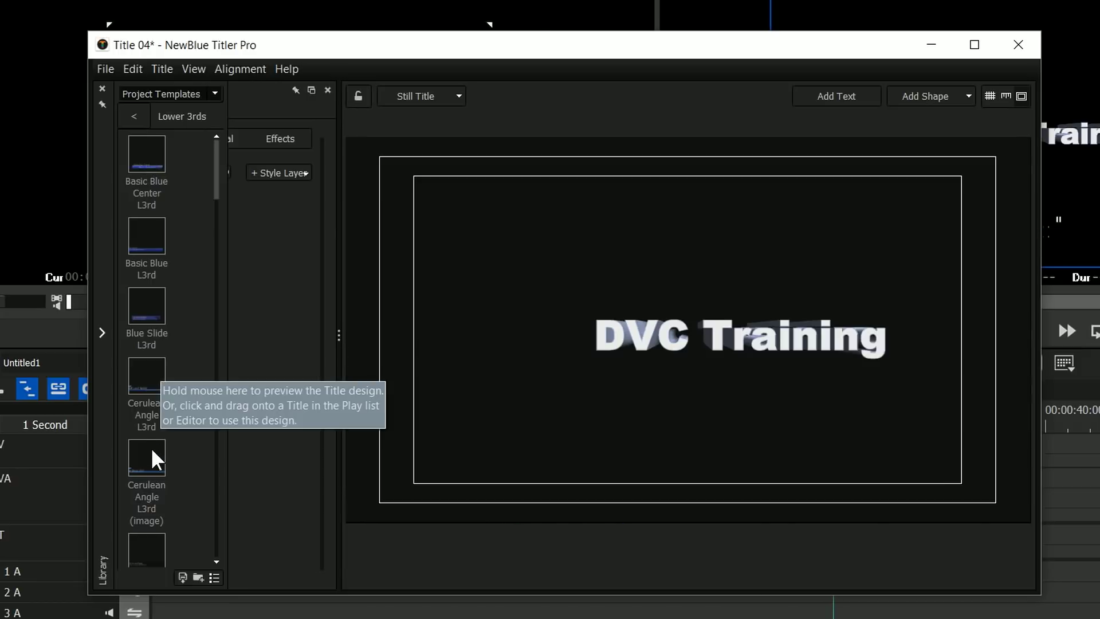
mouse_move(152, 450)
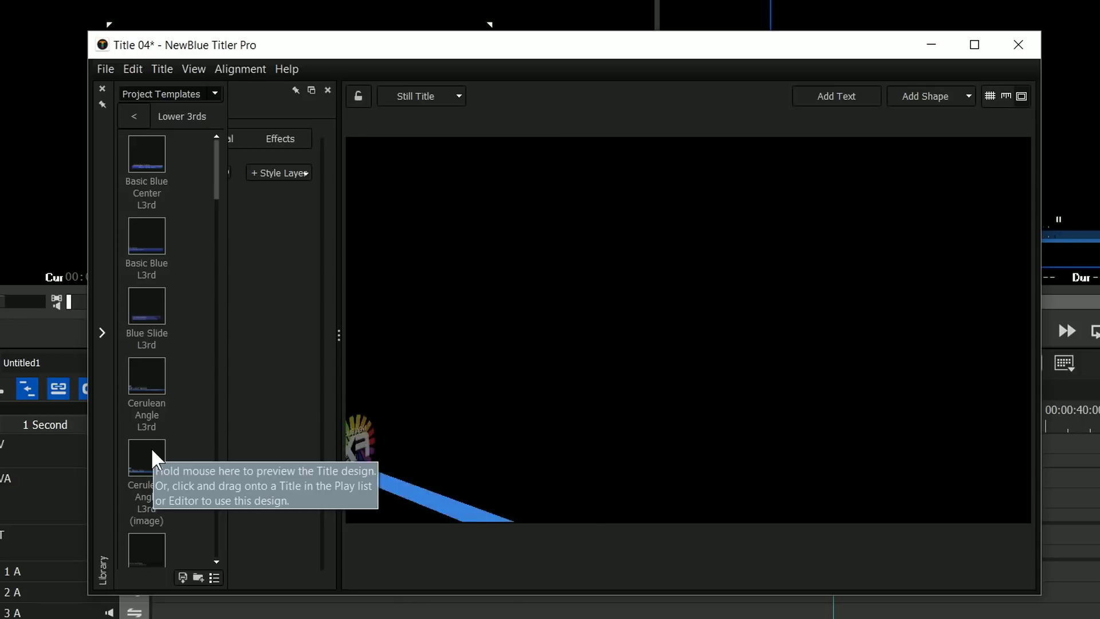
mouse_move(143, 167)
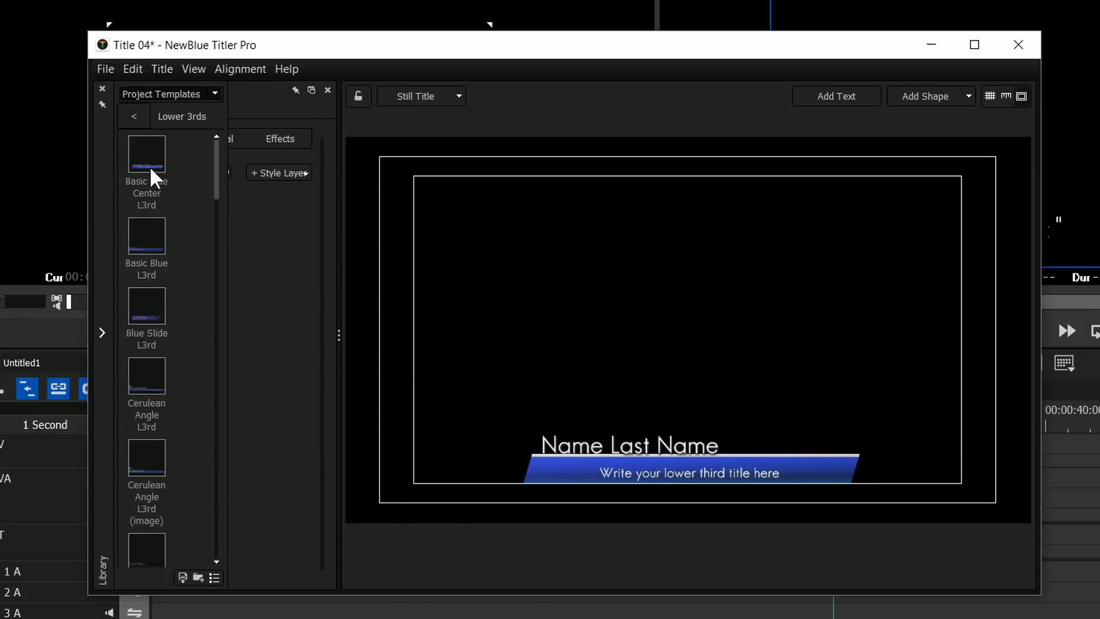
double_click(149, 166)
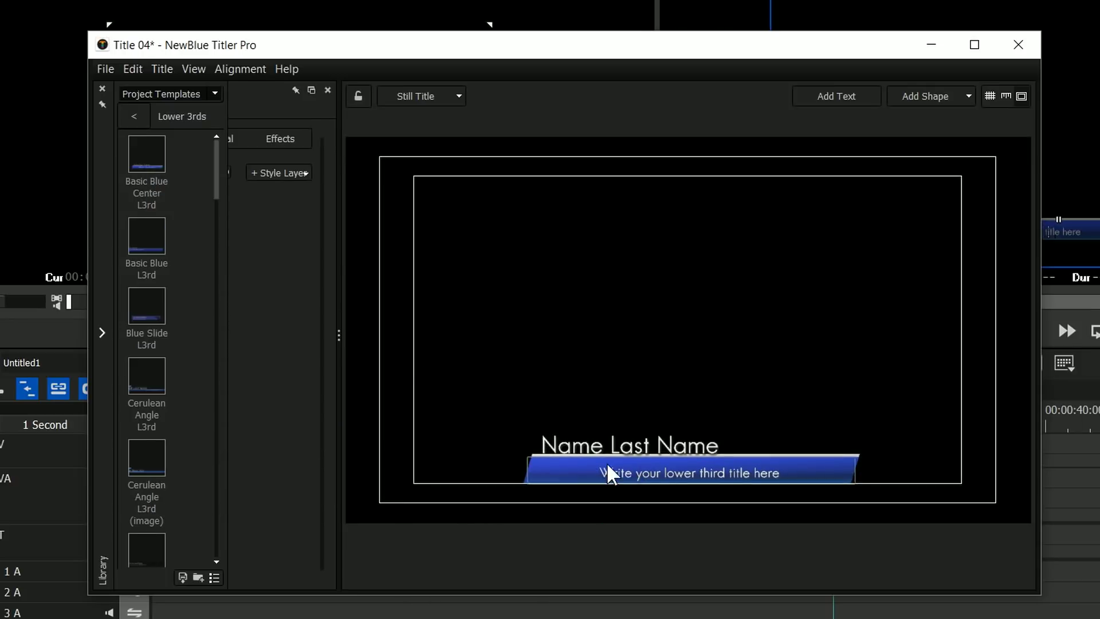
Replace the 'Name Last Name' placeholder with the presenter's name.
left_click(644, 441)
left_click(648, 442)
left_click_drag(682, 446, 553, 438)
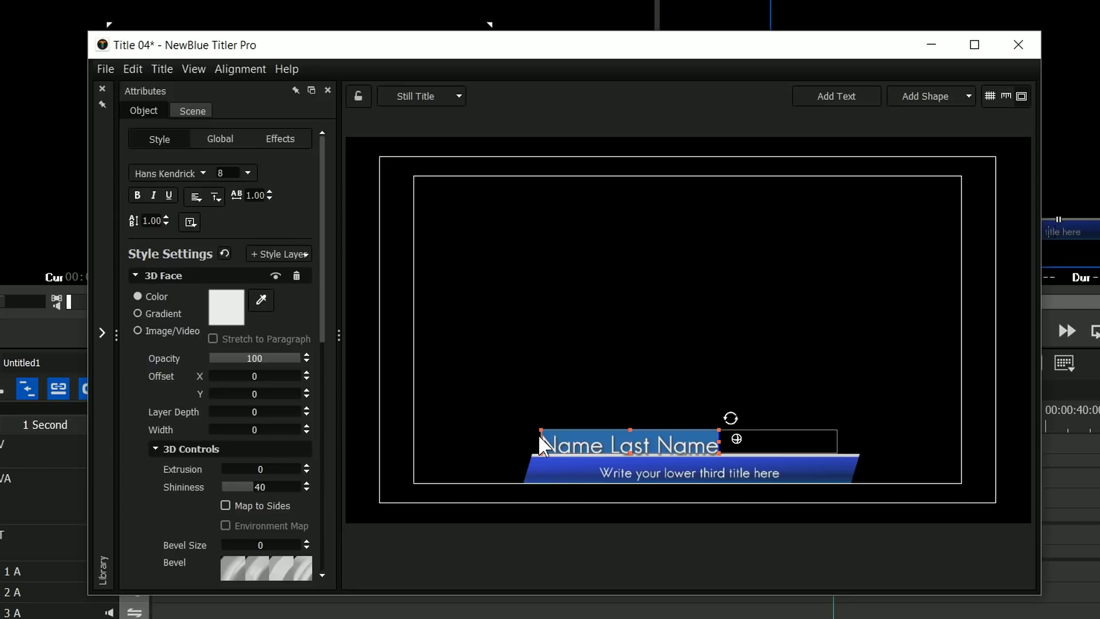
type("David Ck")
key("BackSpace")
type("larke")
Change the lower third's subtitle line to 'DVC Training'.
left_click(779, 470)
type("DVC")
key("BackSpace")
key("BackSpace")
key("BackSpace")
key("BackSpace")
key("BackSpace")
key("BackSpace")
key("BackSpace")
key("BackSpace")
key("BackSpace")
key("BackSpace")
key("BackSpace")
key("BackSpace")
key("BackSpace")
key("BackSpace")
key("BackSpace")
key("BackSpace")
key("BackSpace")
key("BackSpace")
key("BackSpace")
key("BackSpace")
key("Delete")
type("Training")
key("Escape")
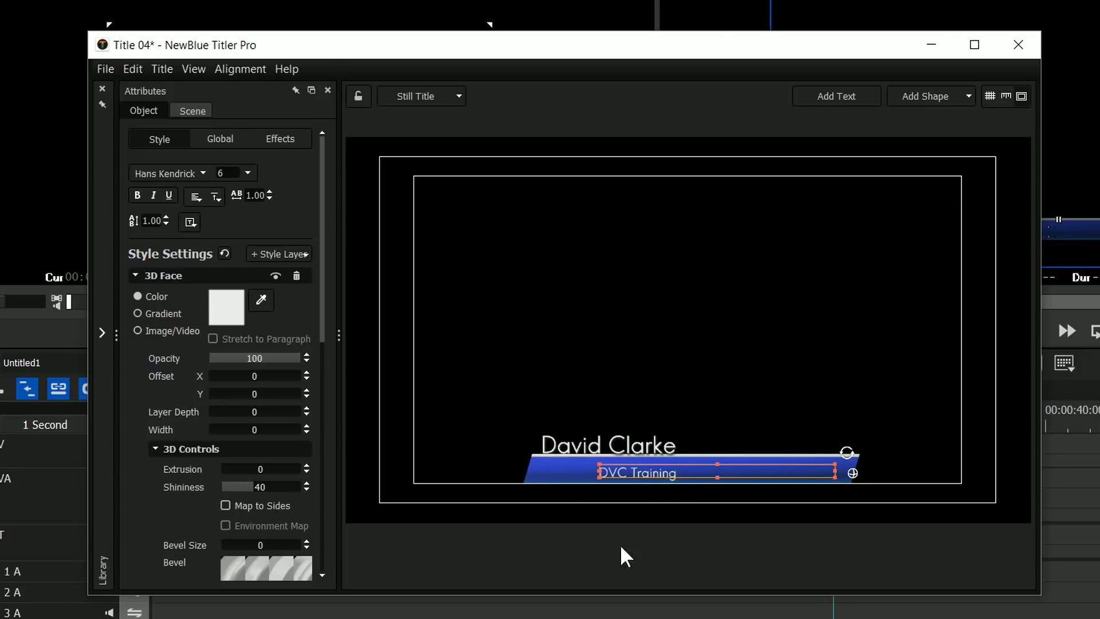
Change the lower-third bar's gradient from blue to a darkened green.
left_click(551, 473)
left_click(219, 294)
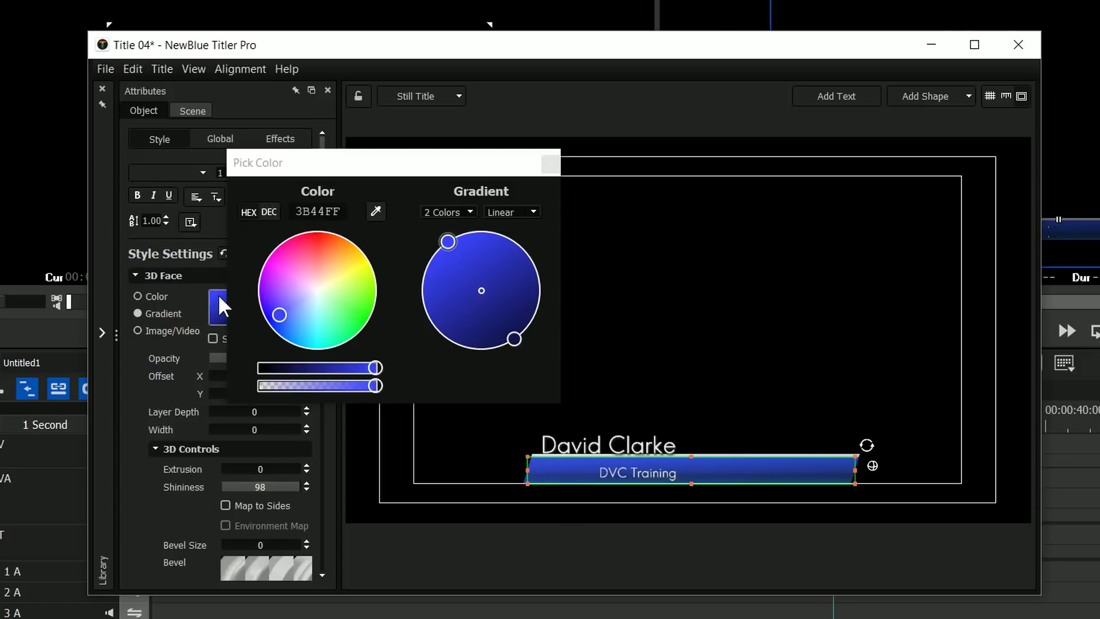
left_click_drag(319, 307, 369, 319)
left_click_drag(375, 367, 293, 367)
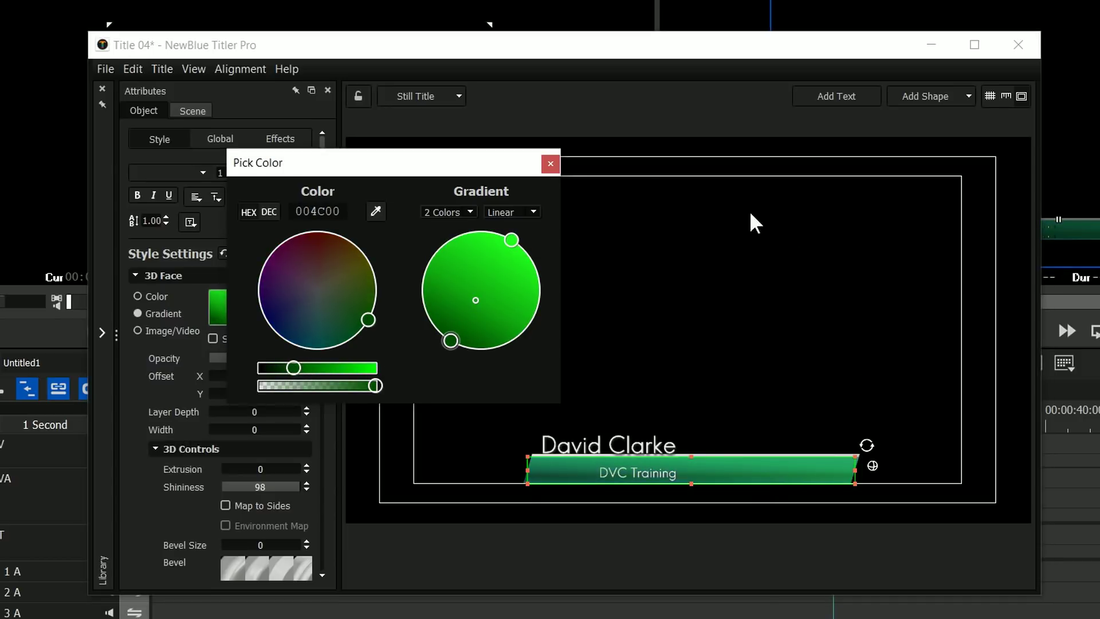
left_click(551, 164)
left_click(768, 441)
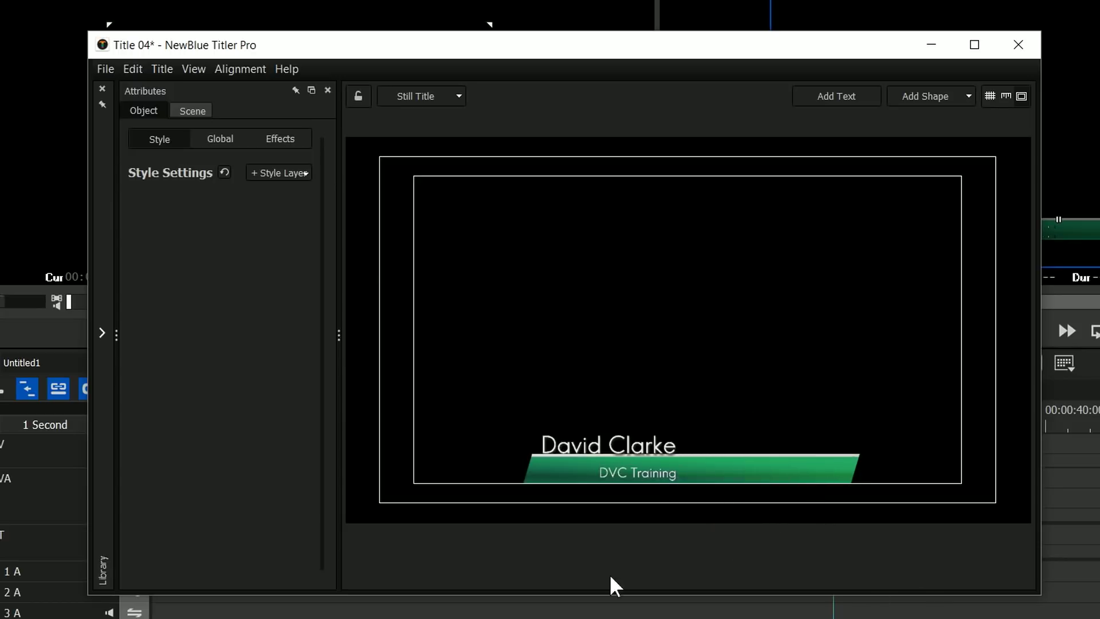
Check the View menu, bring the Library panel back, and close the Titler Pro window.
left_click(107, 69)
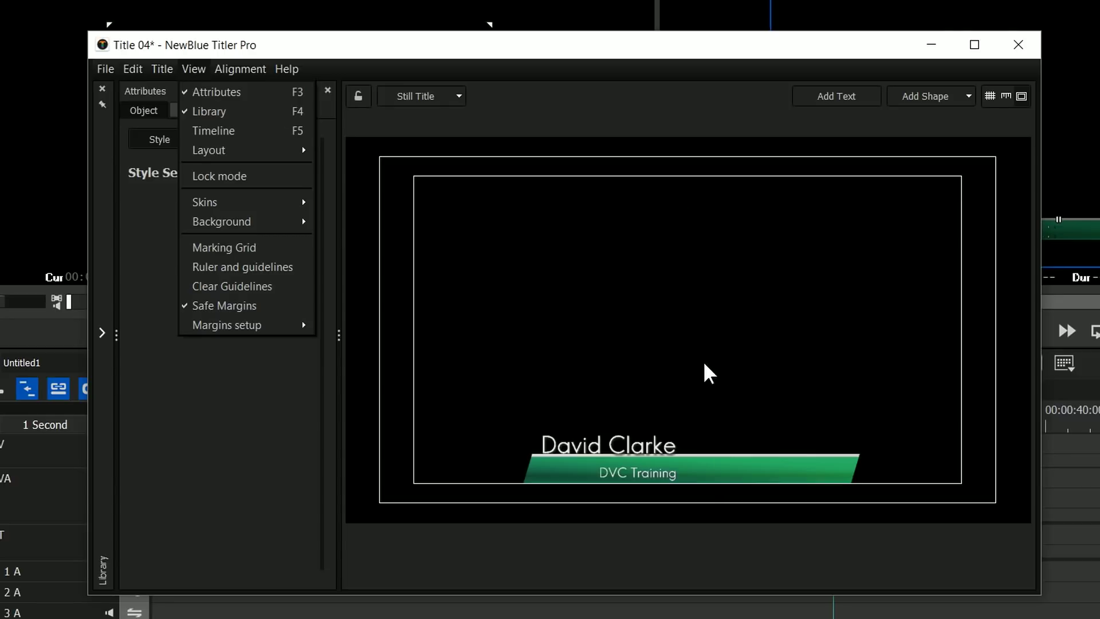
left_click(330, 437)
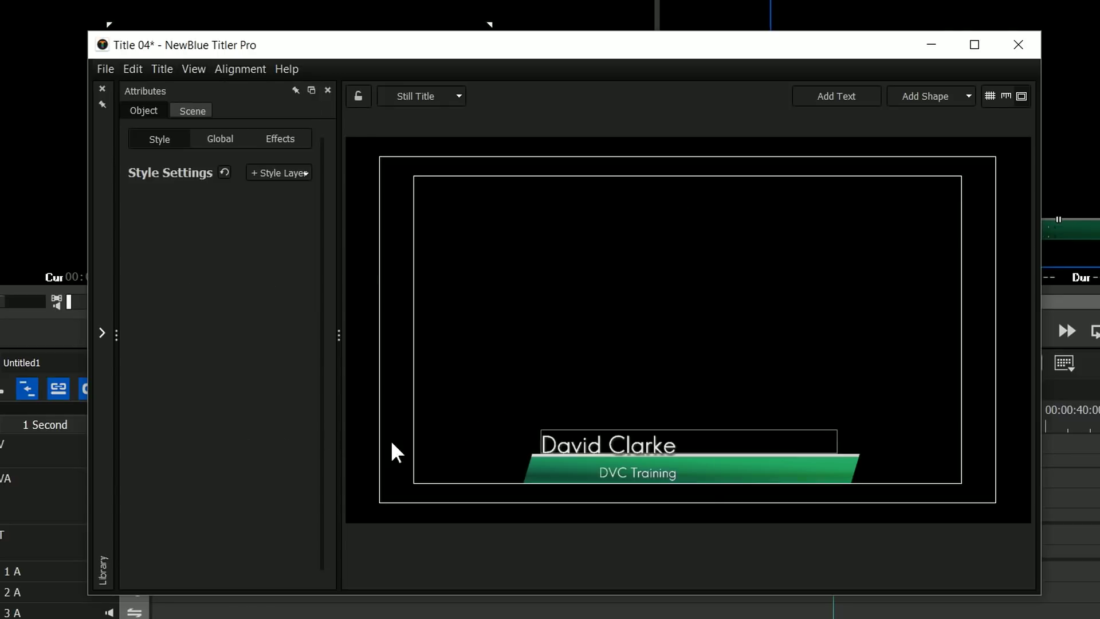
left_click(107, 332)
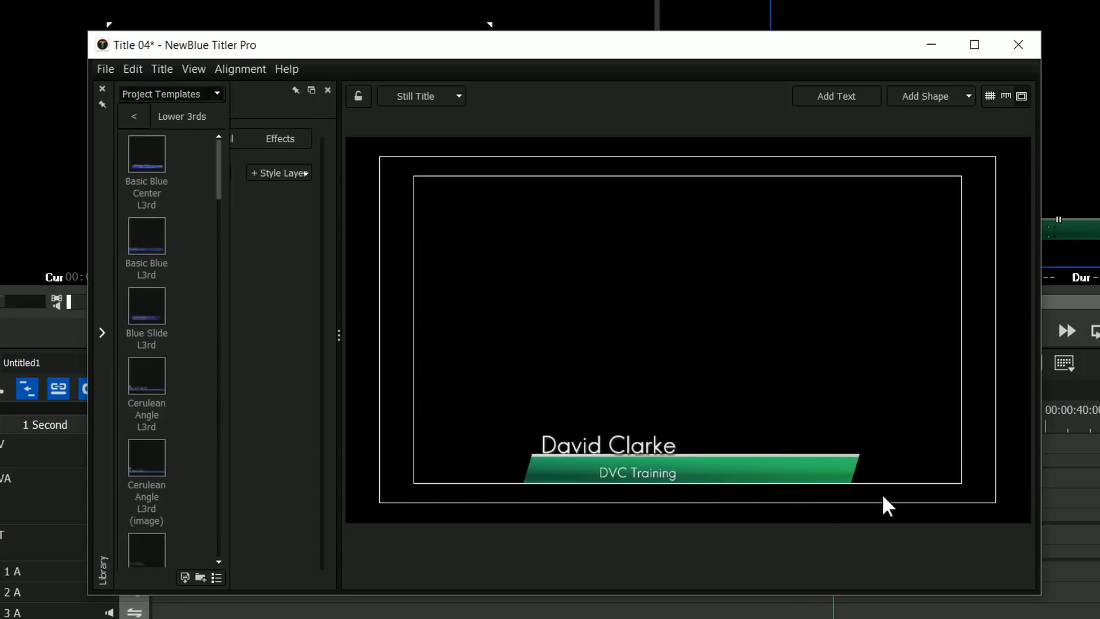
left_click(1019, 52)
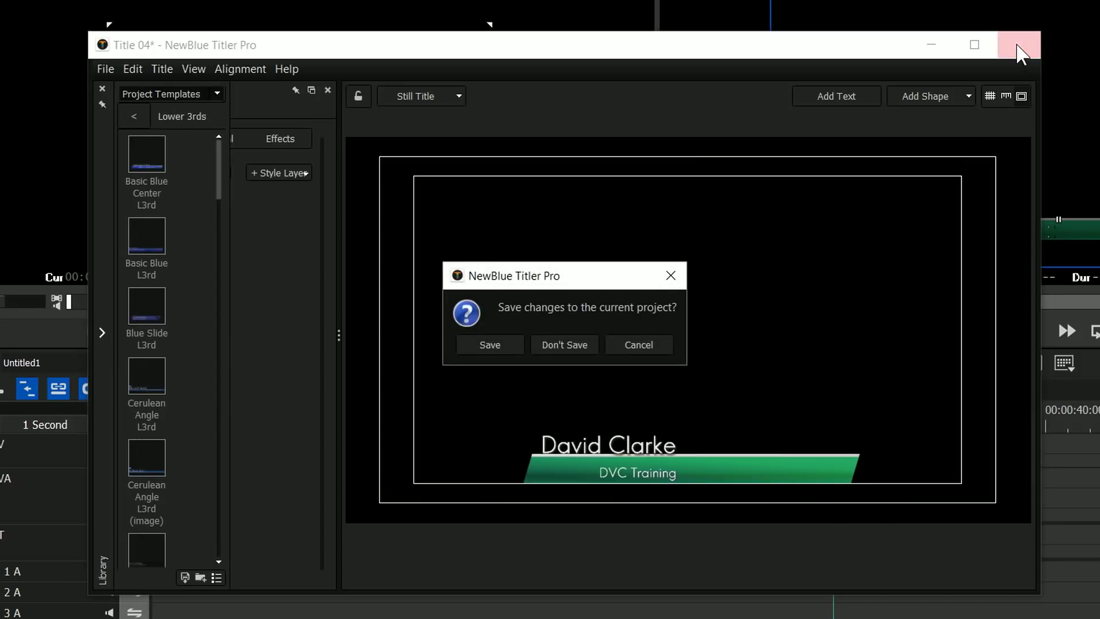
Save the green lower third as Title 04 and add a new NewBlue Titler Pro 5 clip.
left_click(490, 345)
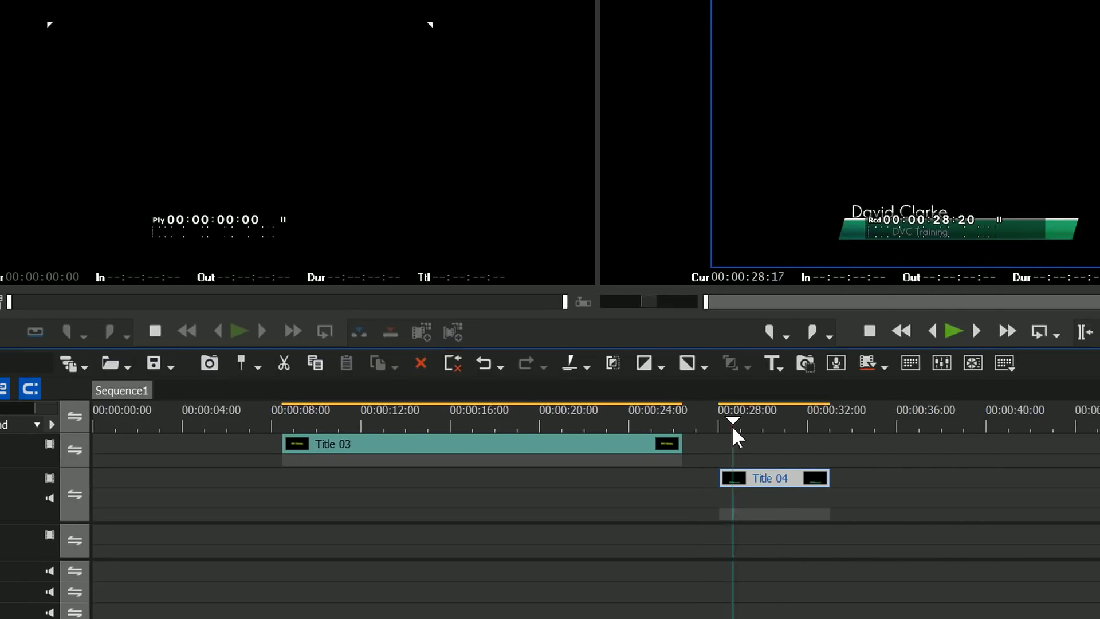
right_click(963, 480)
mouse_move(1032, 224)
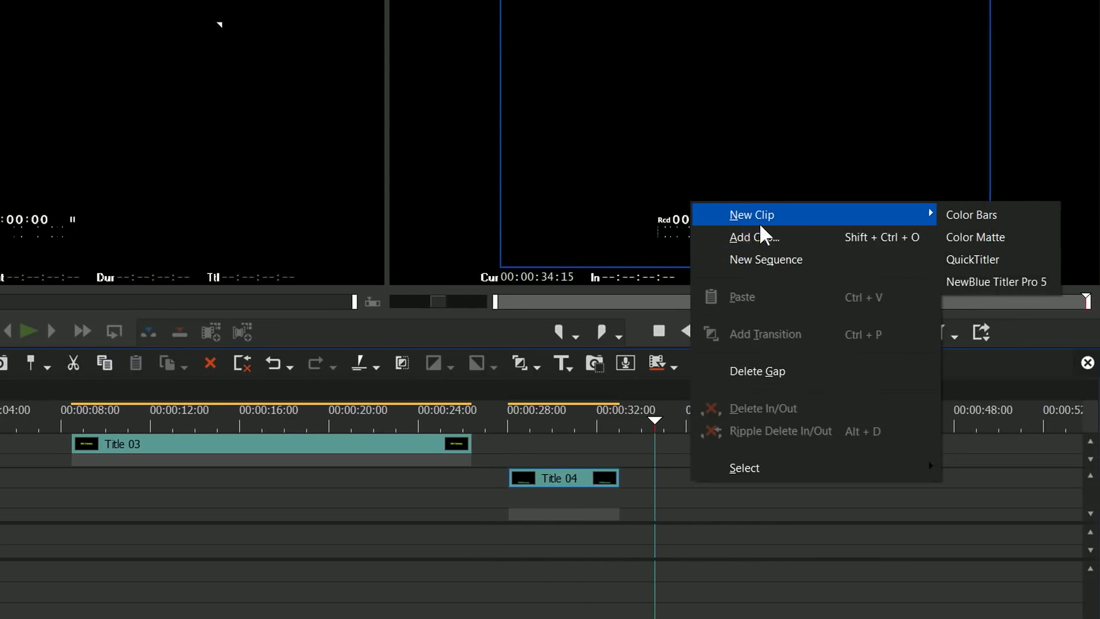
left_click(986, 280)
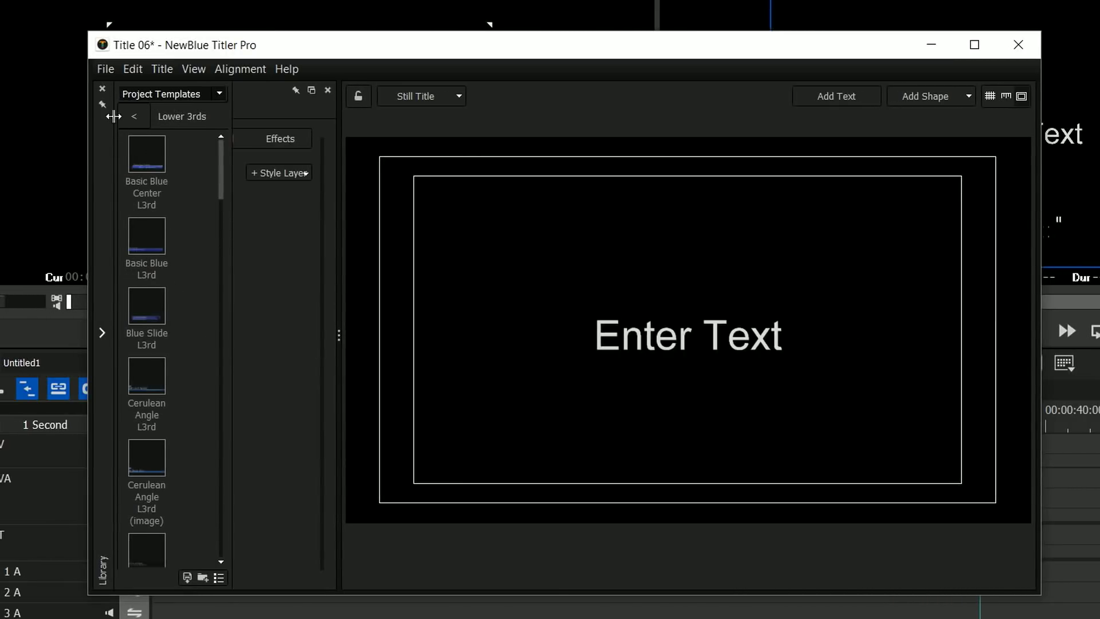
Apply the red-and-silver Robotic Open template from the Main Titles project templates.
left_click(120, 117)
double_click(144, 389)
scroll(139, 384, "down", 10)
left_click(140, 384)
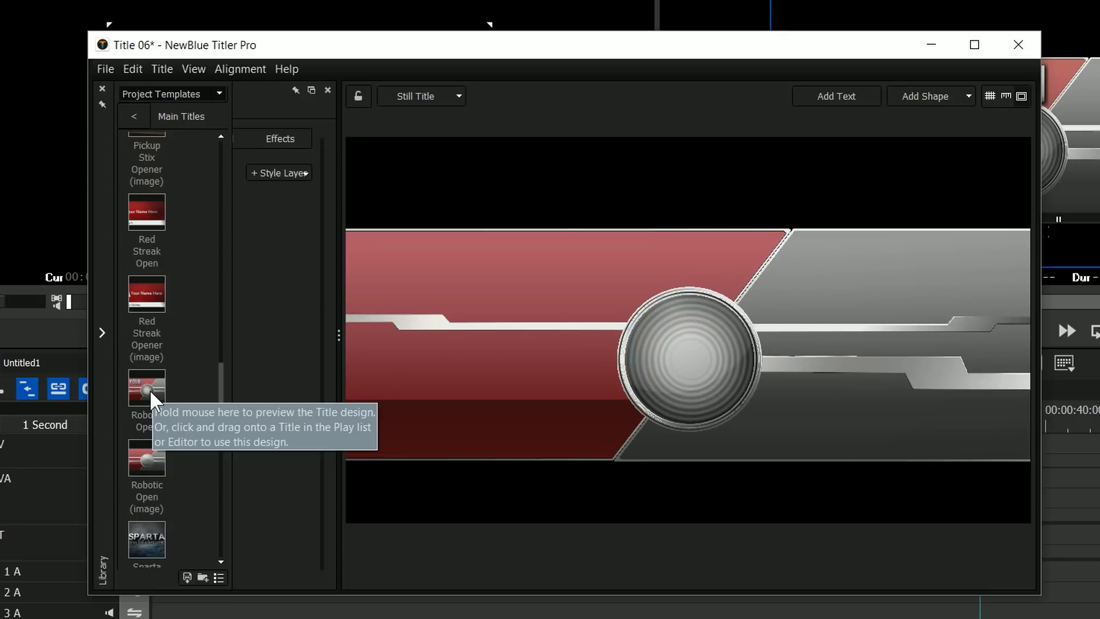
Replace YOUR NAME HERE with the presenter's name and the lower line with 'DVC TRAINING'.
double_click(150, 389)
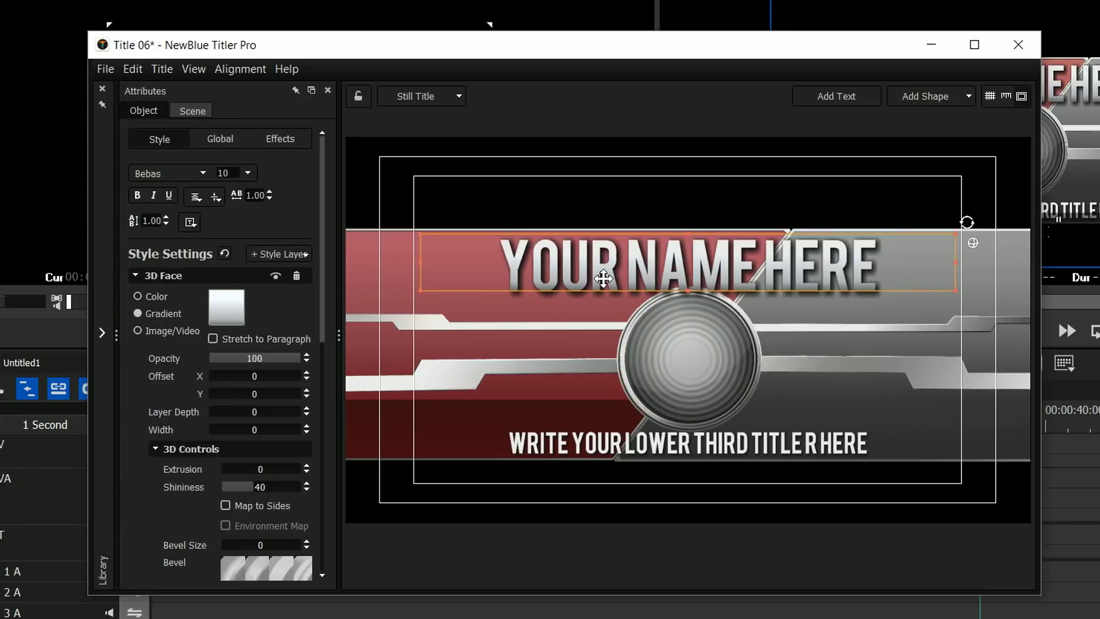
left_click_drag(499, 263, 864, 289)
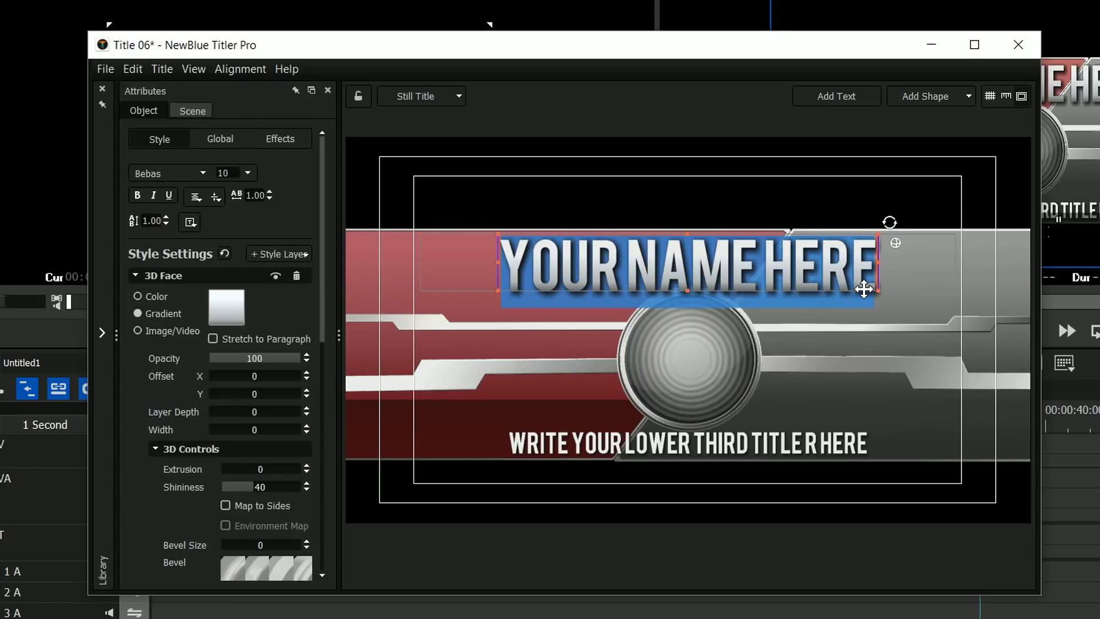
type("DAVID CLARKE")
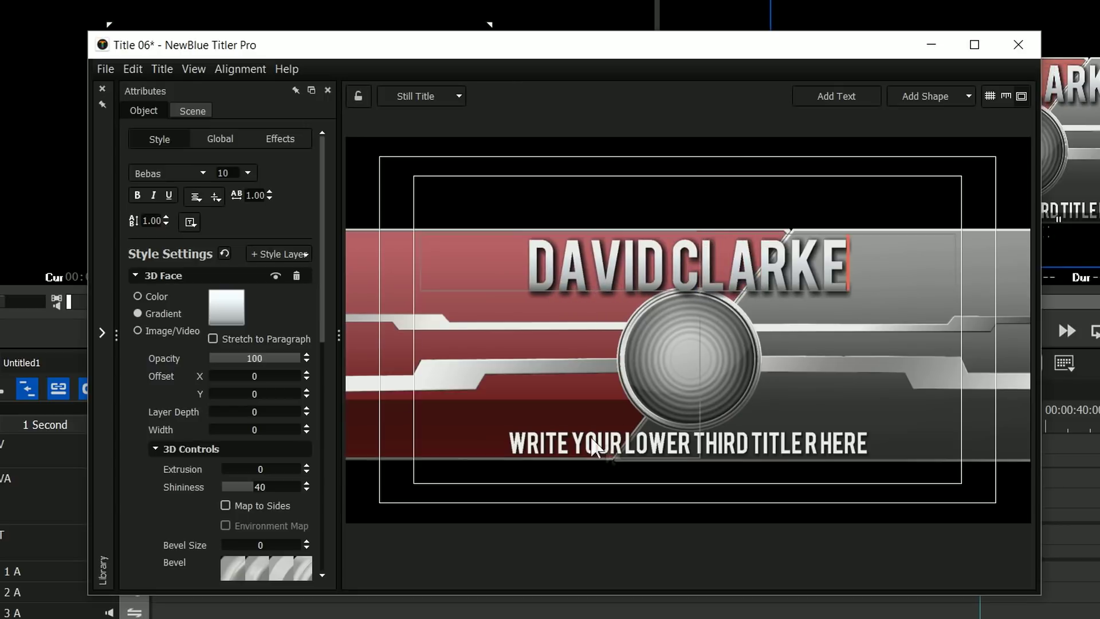
left_click_drag(508, 442, 867, 455)
type("DVC TRAINING")
Select the red background shape and bring the template library back into view.
left_click(682, 265)
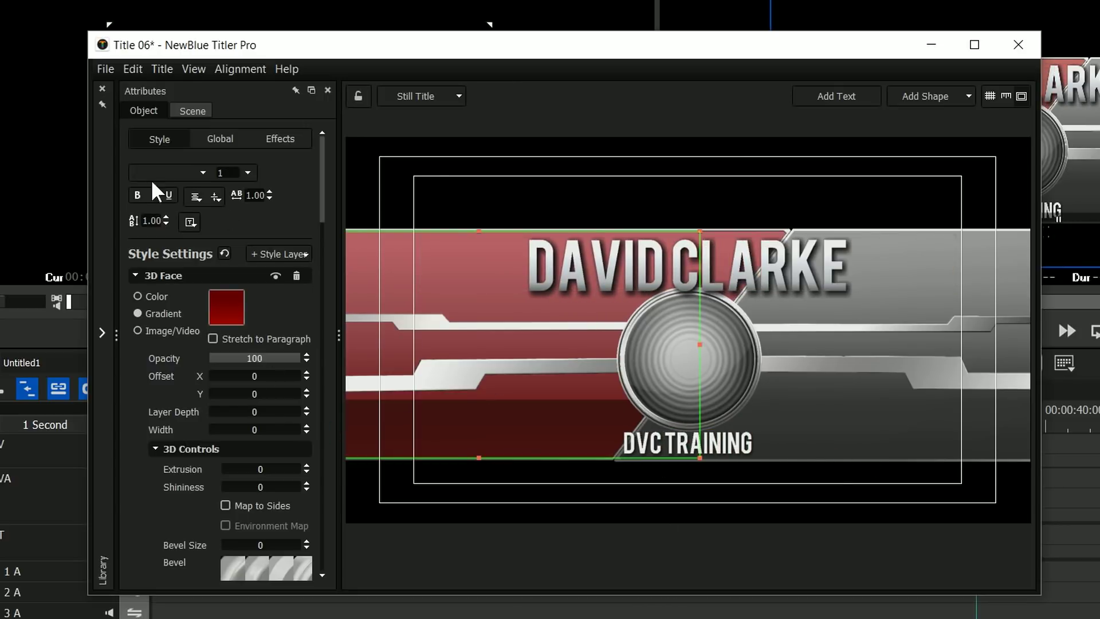
left_click(100, 334)
mouse_move(144, 396)
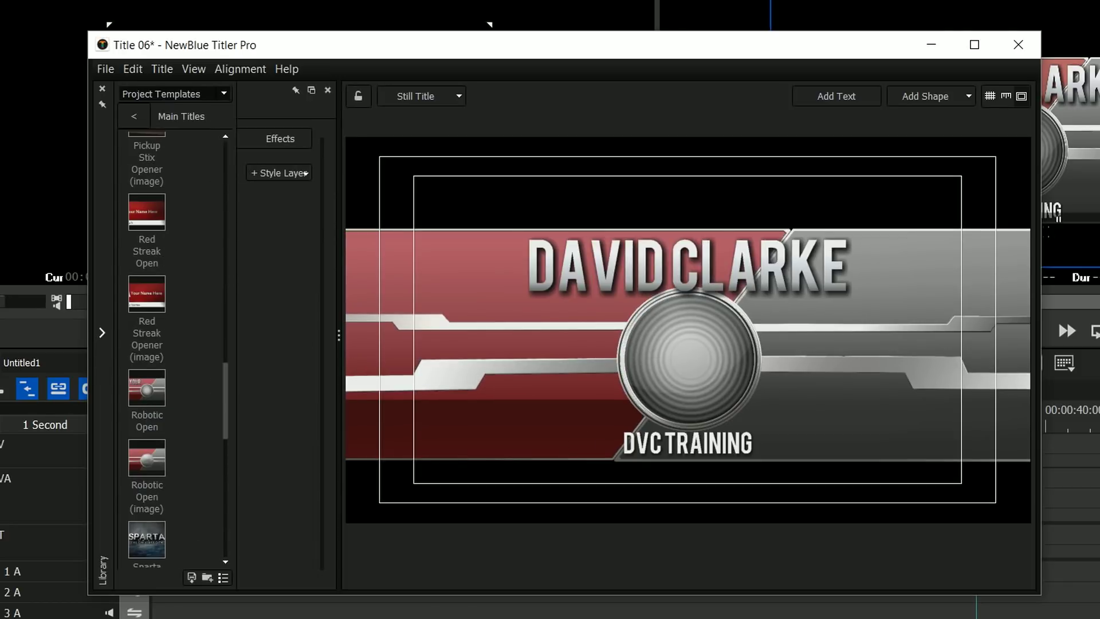
Save the red title to the timeline, play it in the Record monitor, and reopen Title 06.
left_click(1018, 46)
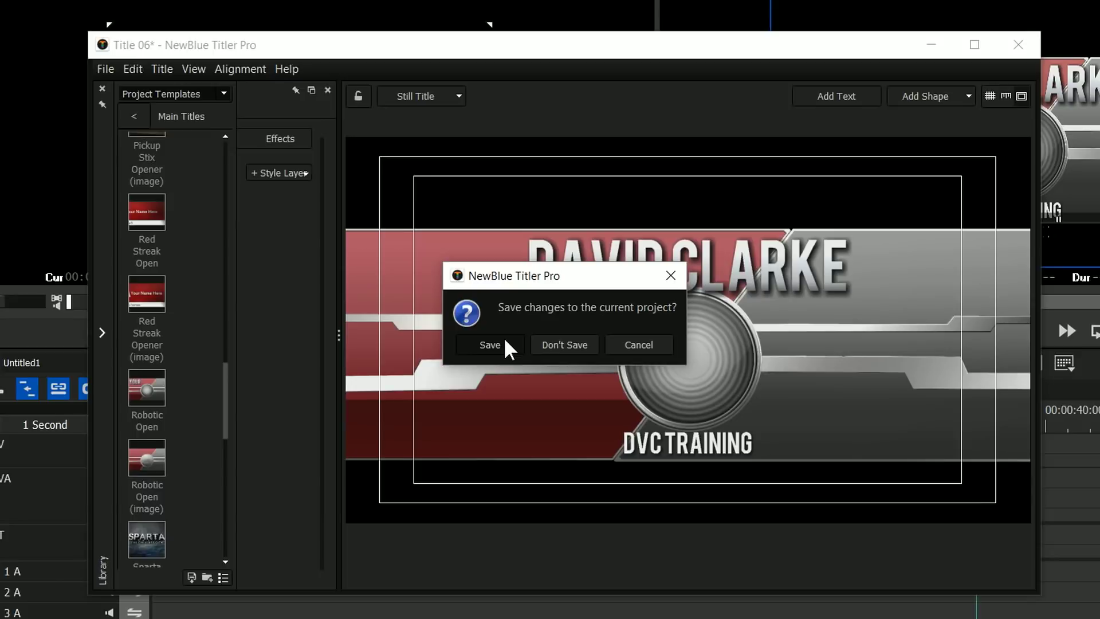
left_click(494, 344)
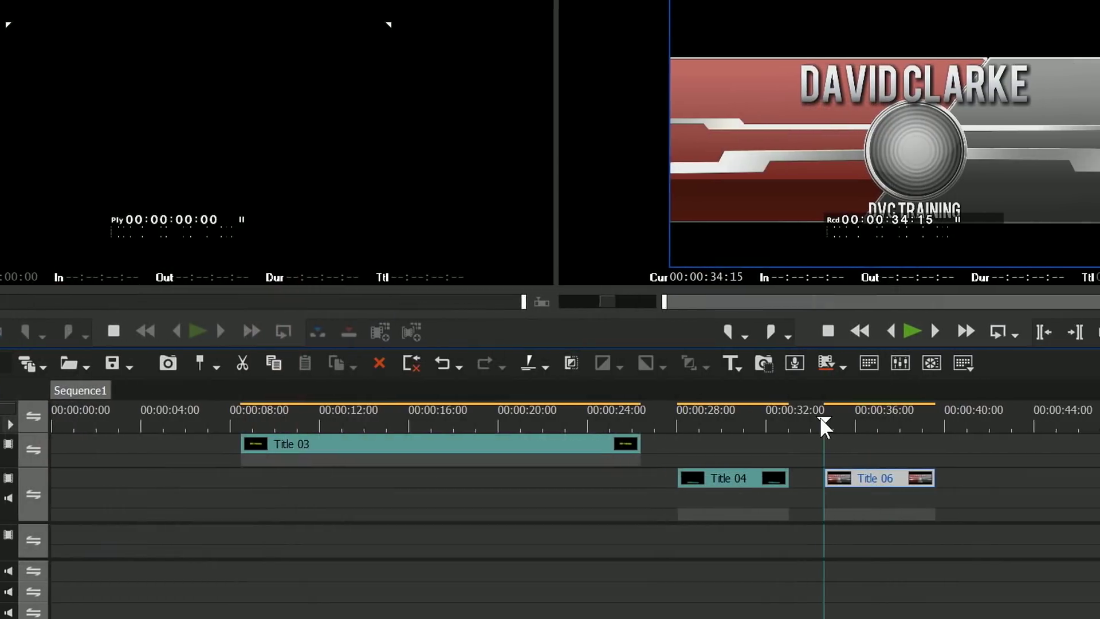
left_click(911, 333)
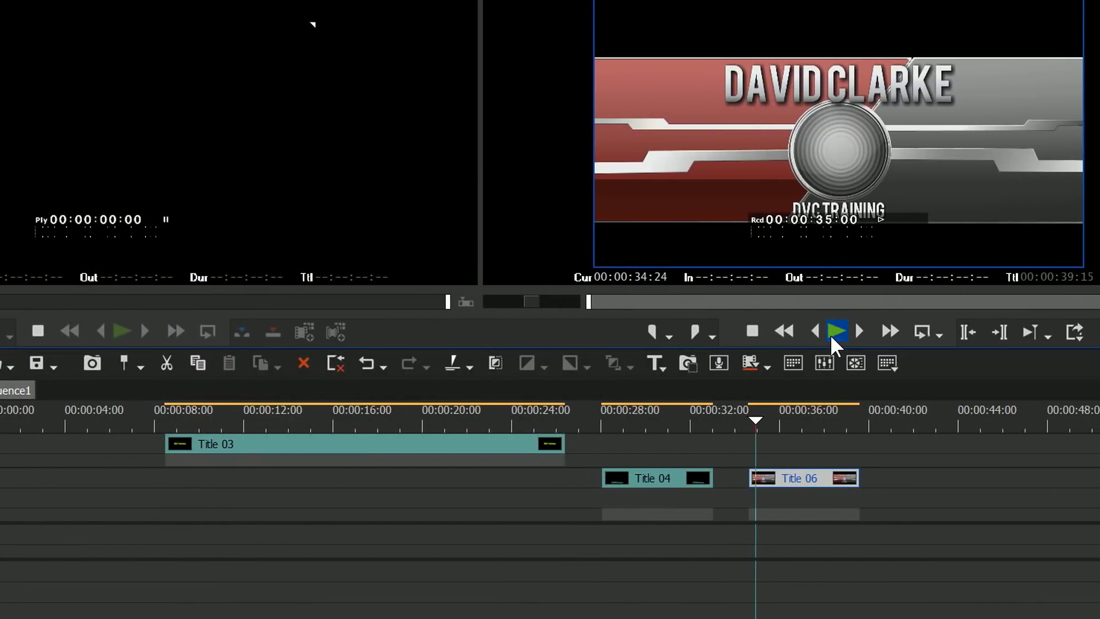
double_click(810, 480)
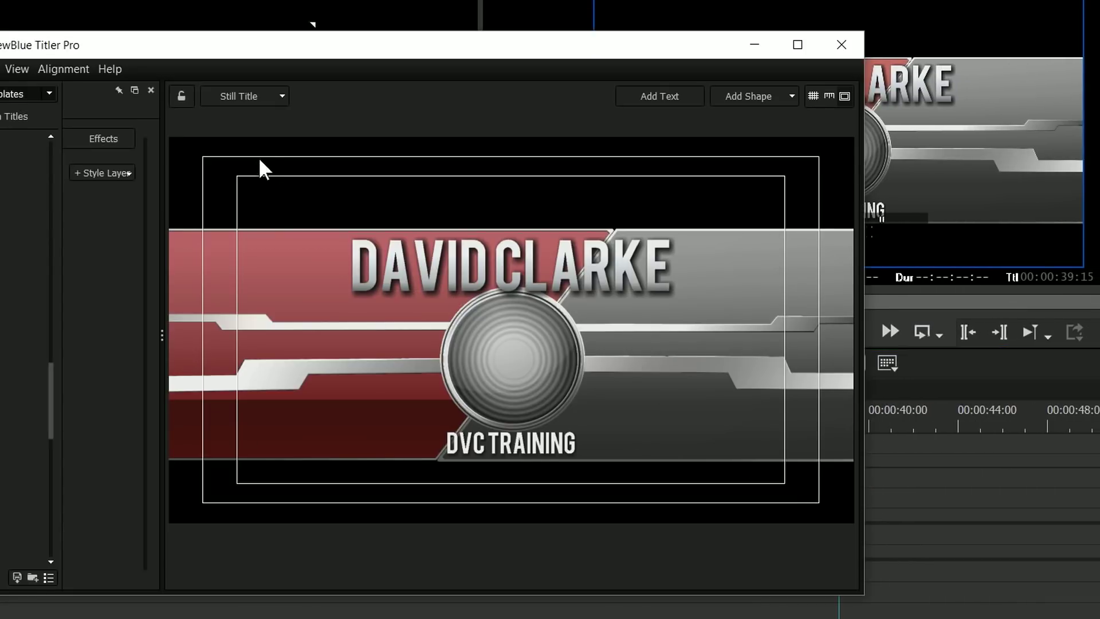
Switch Title 06 from Still Title to Animated Title and play its animation.
left_click(282, 95)
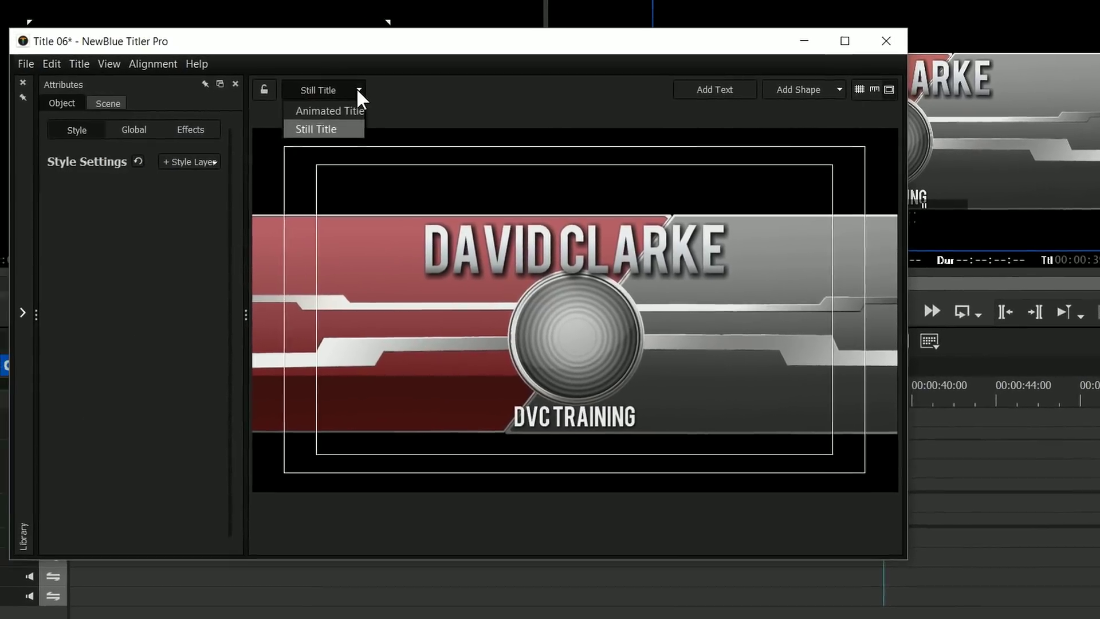
left_click(346, 109)
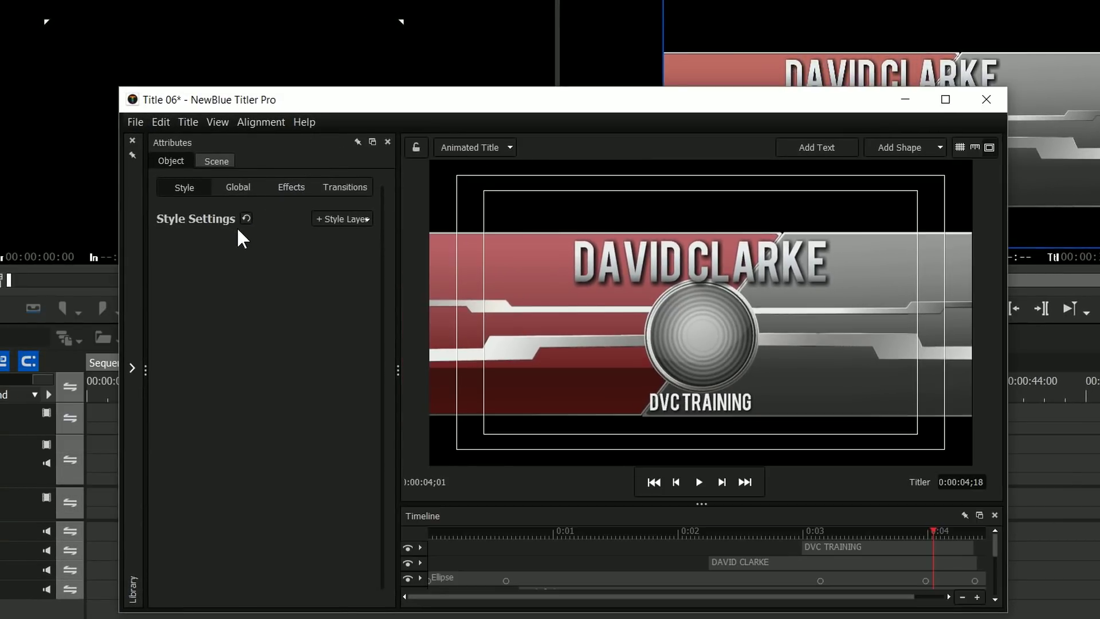
left_click_drag(462, 91, 368, 15)
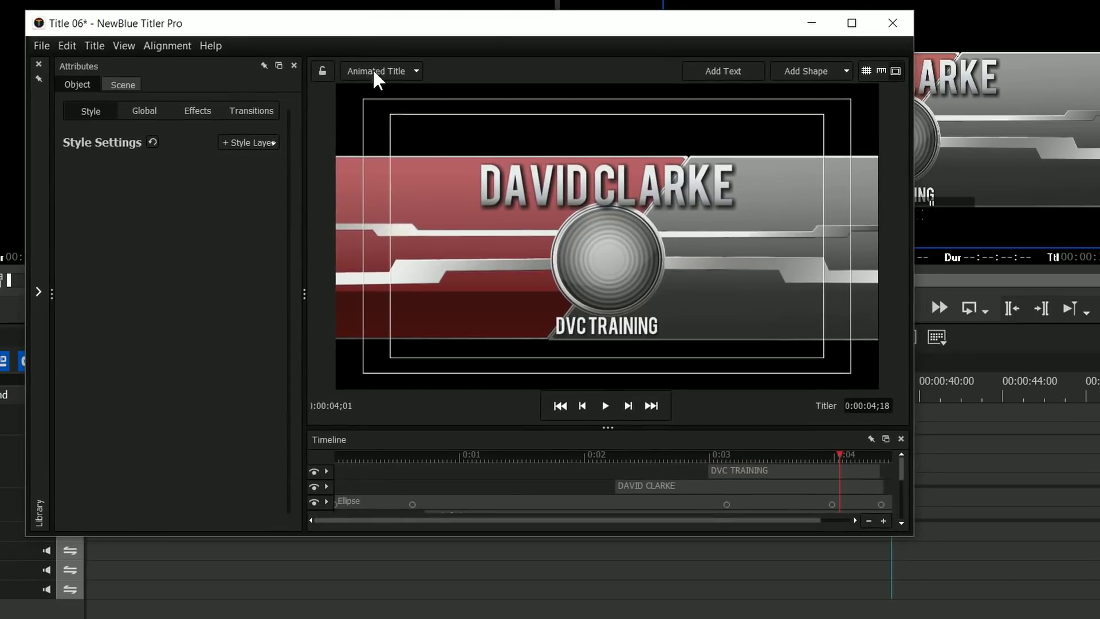
left_click(602, 404)
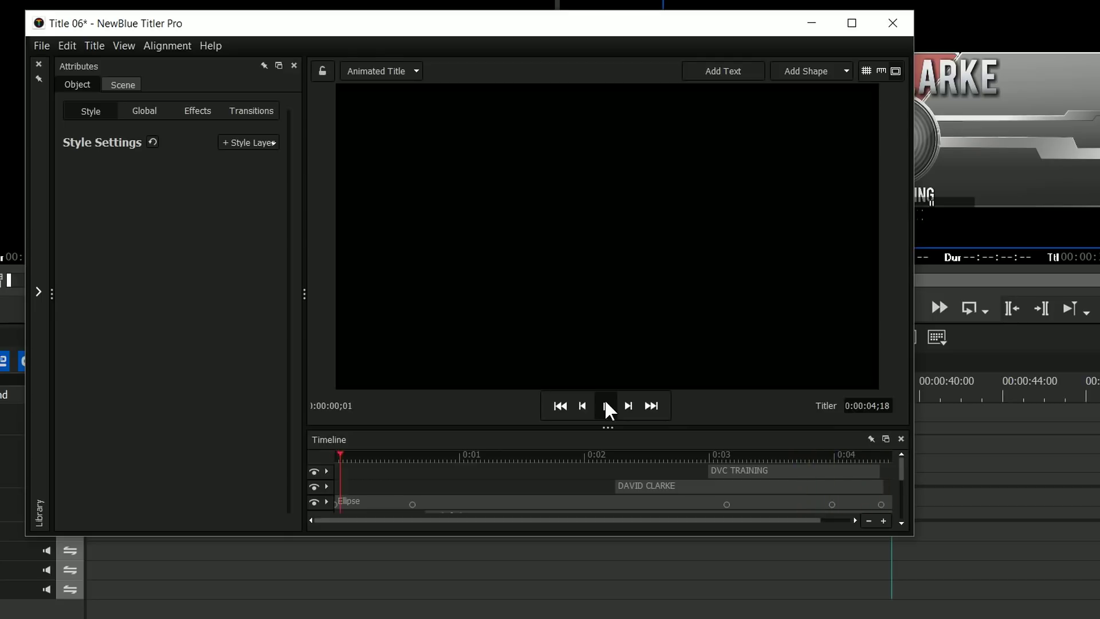
Confirm Animated Title mode, enlarge the window, and expand the layer timeline to show every layer.
left_click(402, 70)
left_click(389, 108)
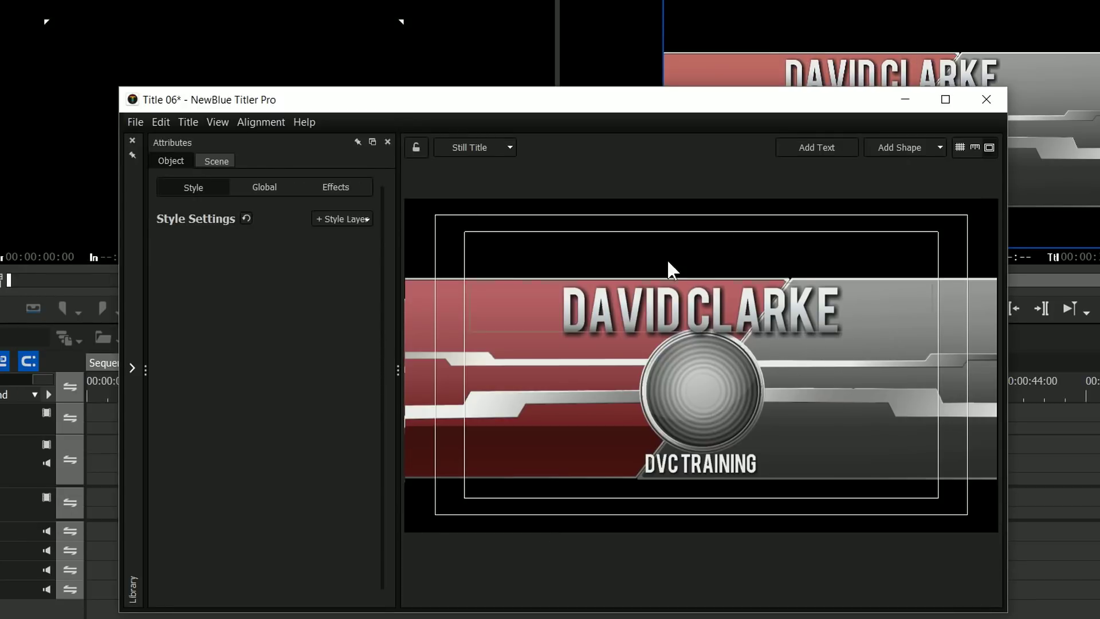
left_click(499, 147)
left_click(490, 167)
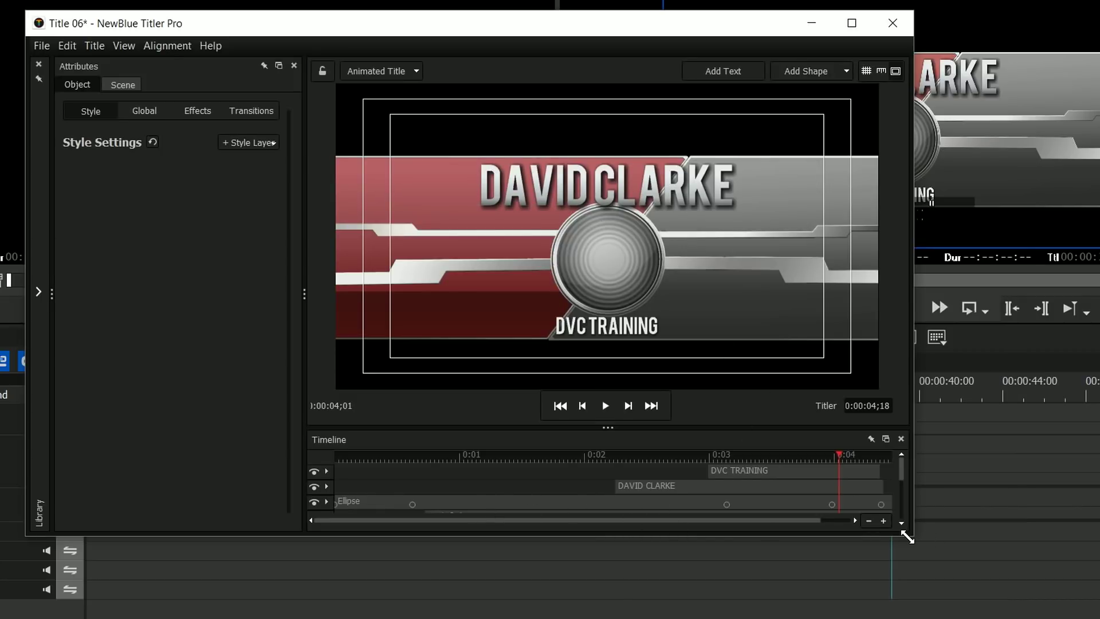
left_click_drag(907, 537, 938, 600)
left_click_drag(616, 491, 610, 384)
left_click_drag(367, 408, 587, 415)
Move the name text layer's start from about 0:02 to roughly 0:02½.
left_click(617, 363)
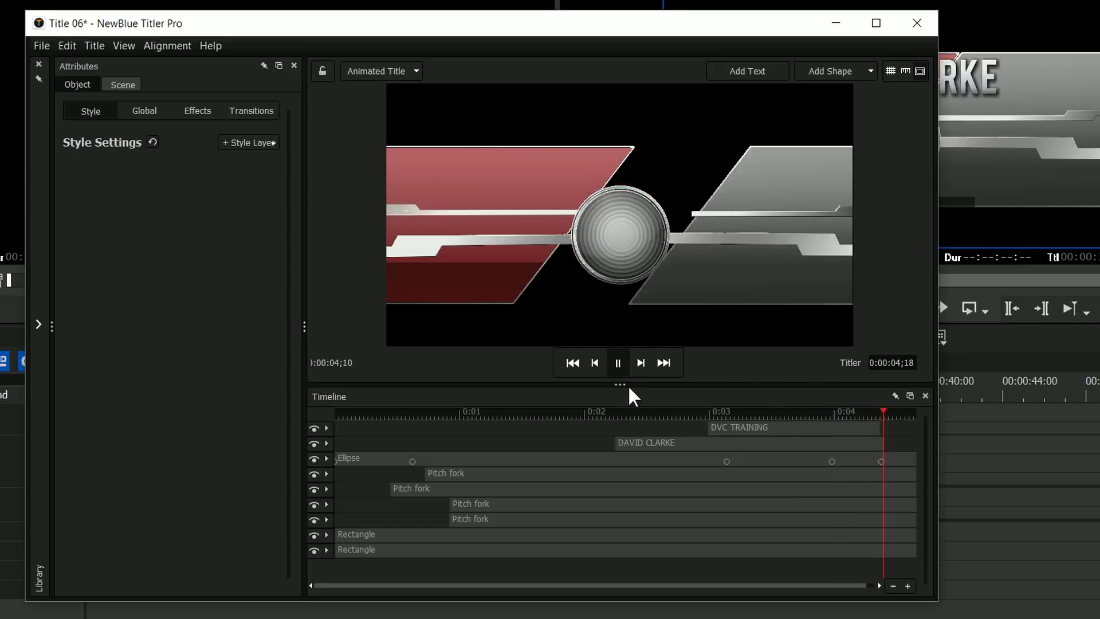
key("space")
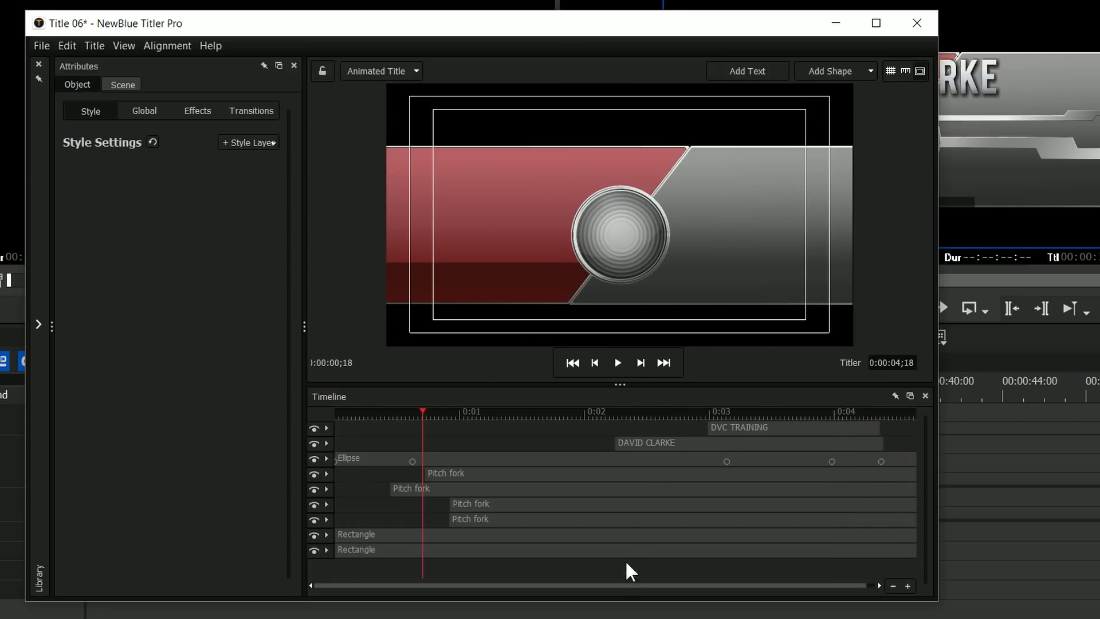
left_click(656, 441)
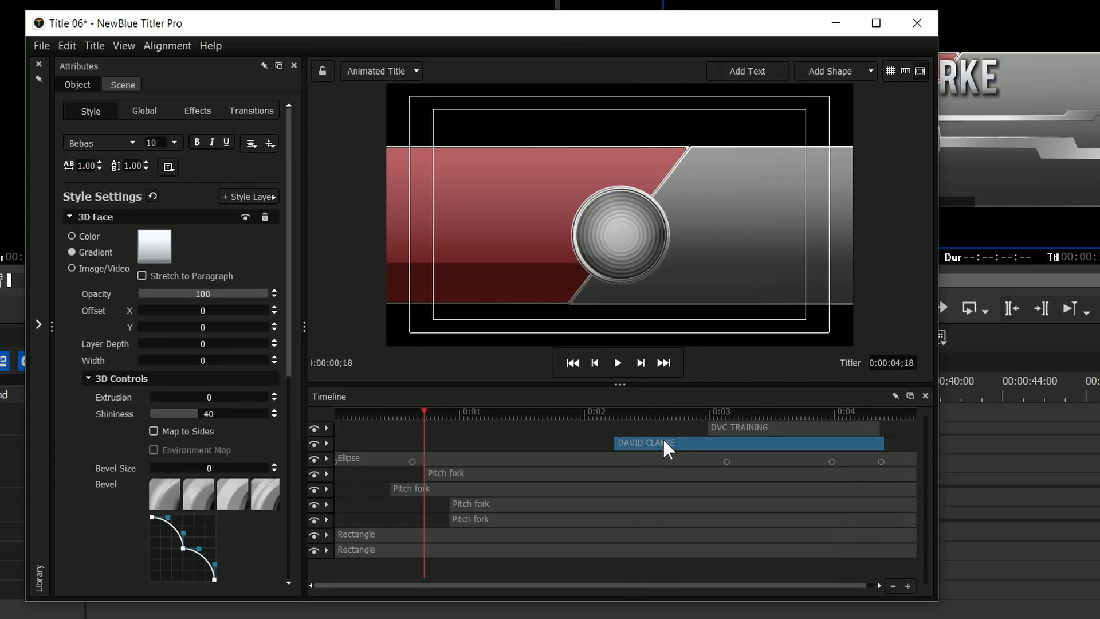
left_click_drag(614, 441, 564, 442)
left_click_drag(450, 412, 626, 422)
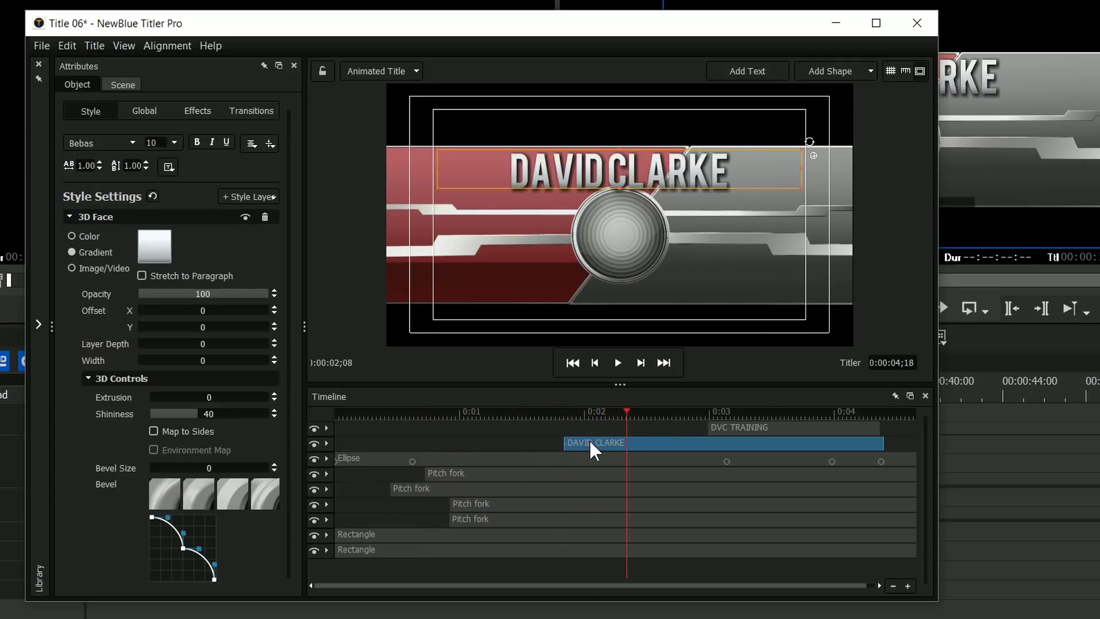
left_click_drag(570, 443, 636, 421)
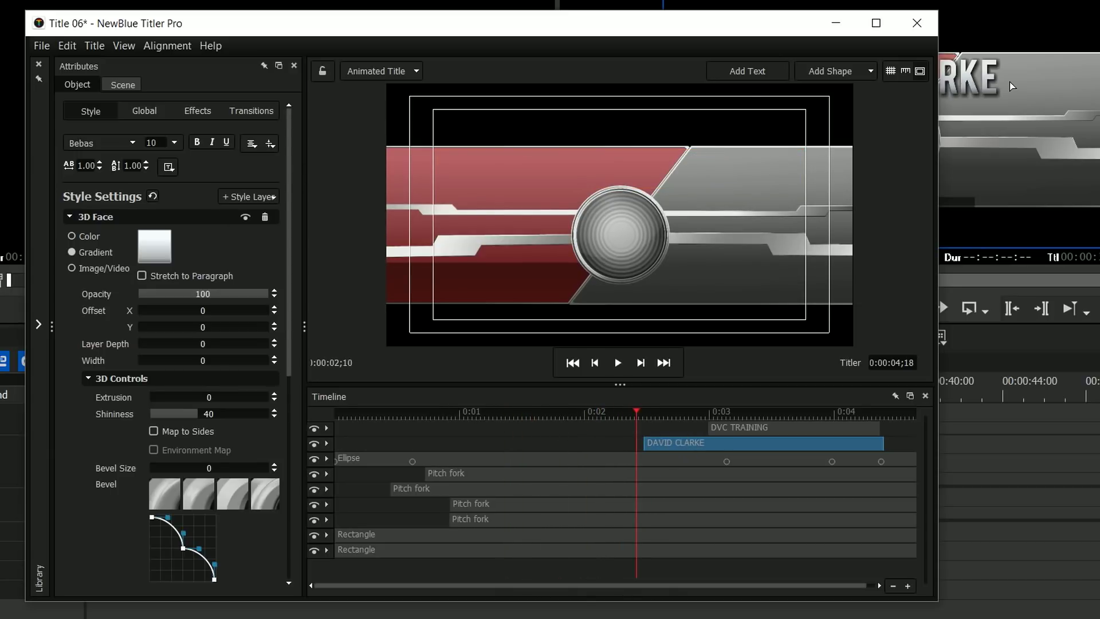
Save the retimed title, play Title 06 from just before it, then reopen it in the titler.
left_click(918, 24)
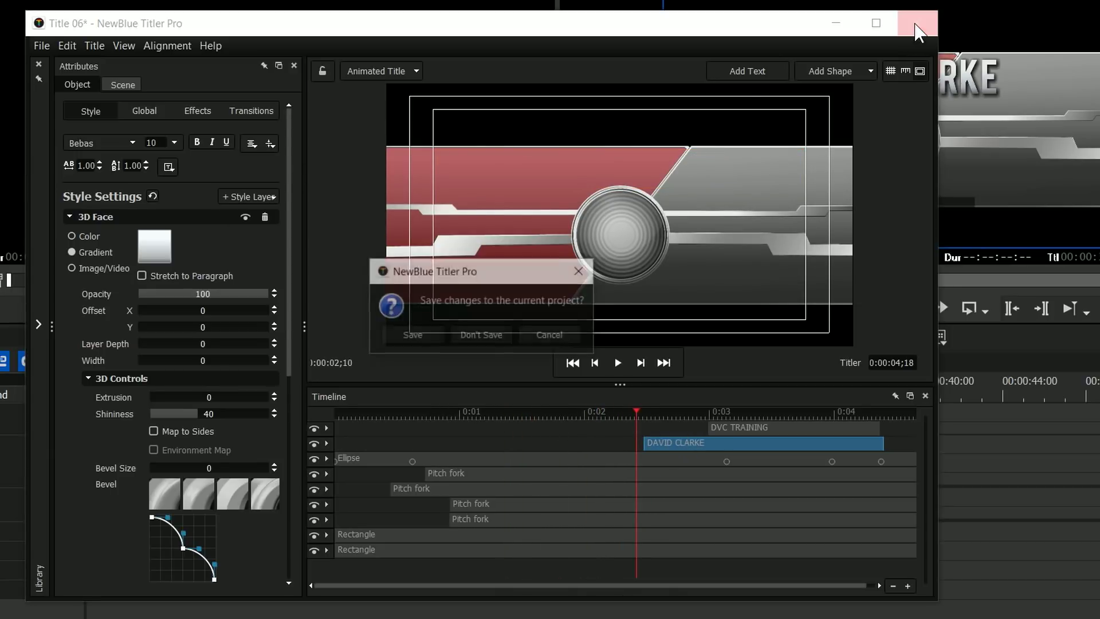
left_click(429, 336)
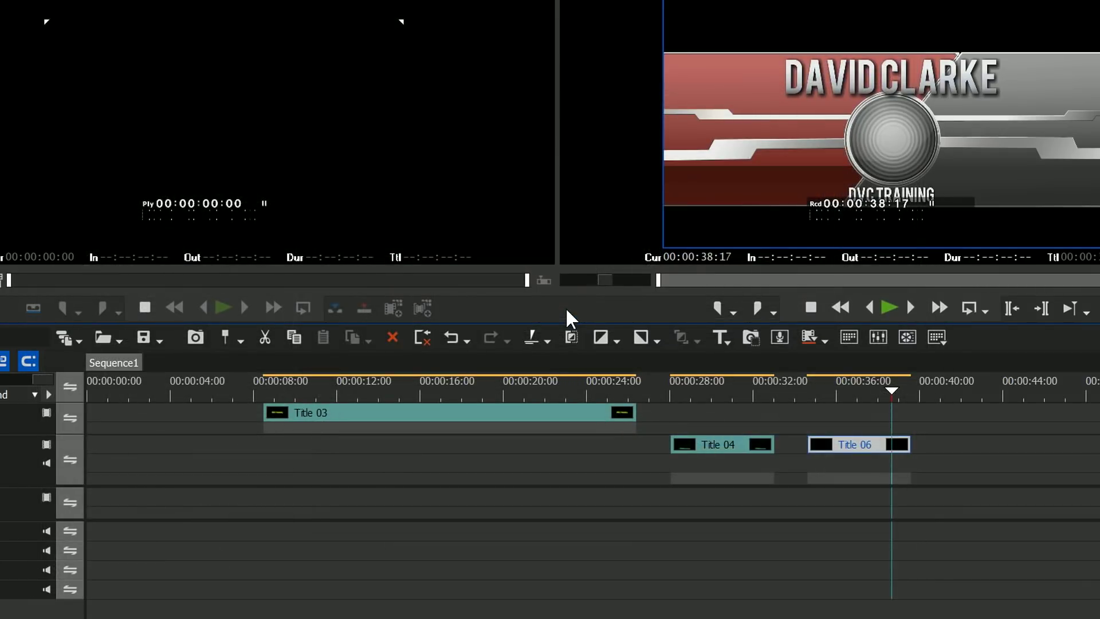
left_click(798, 389)
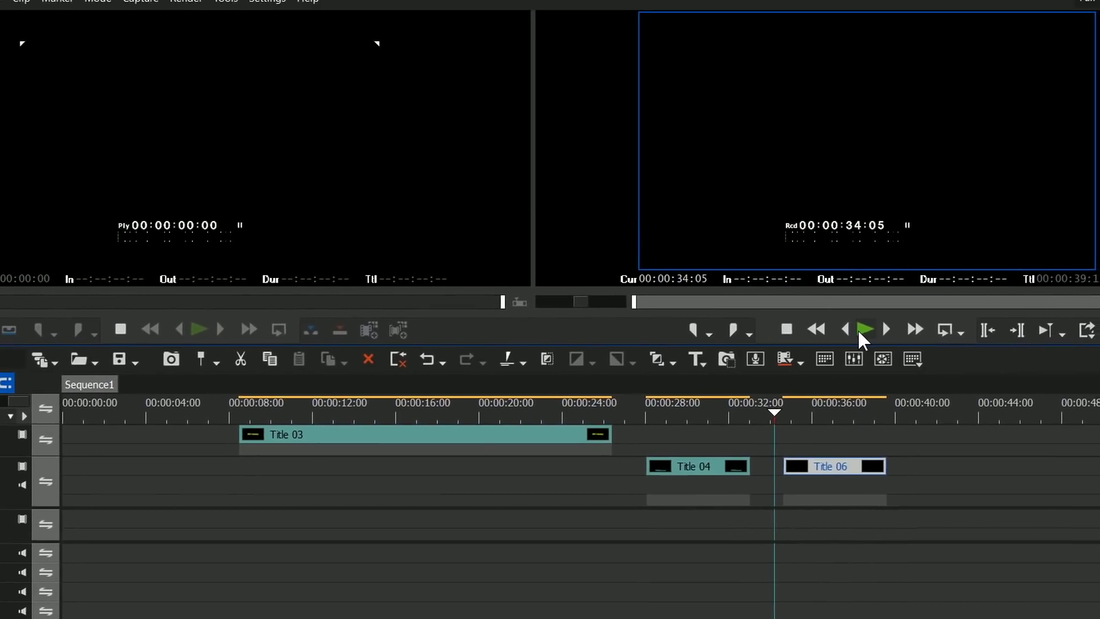
left_click(859, 332)
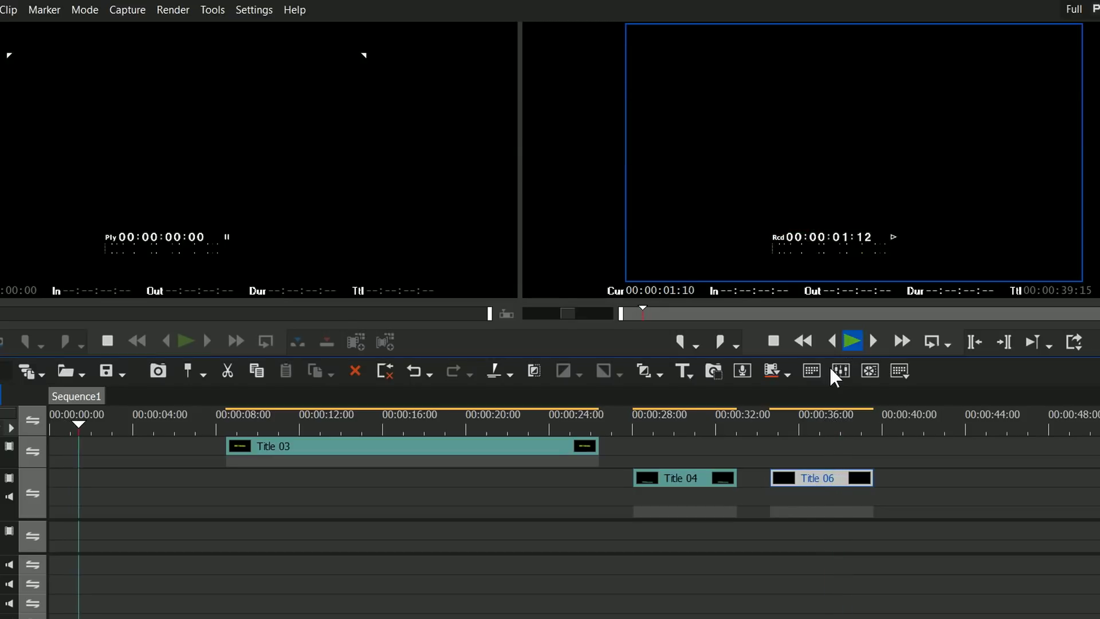
left_click(853, 342)
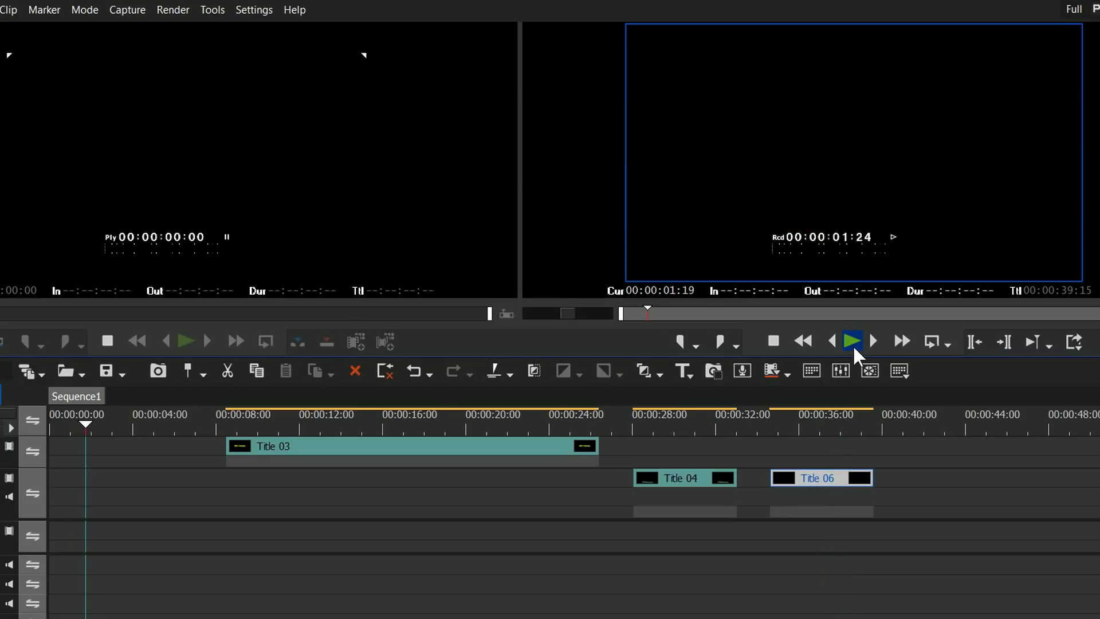
double_click(834, 480)
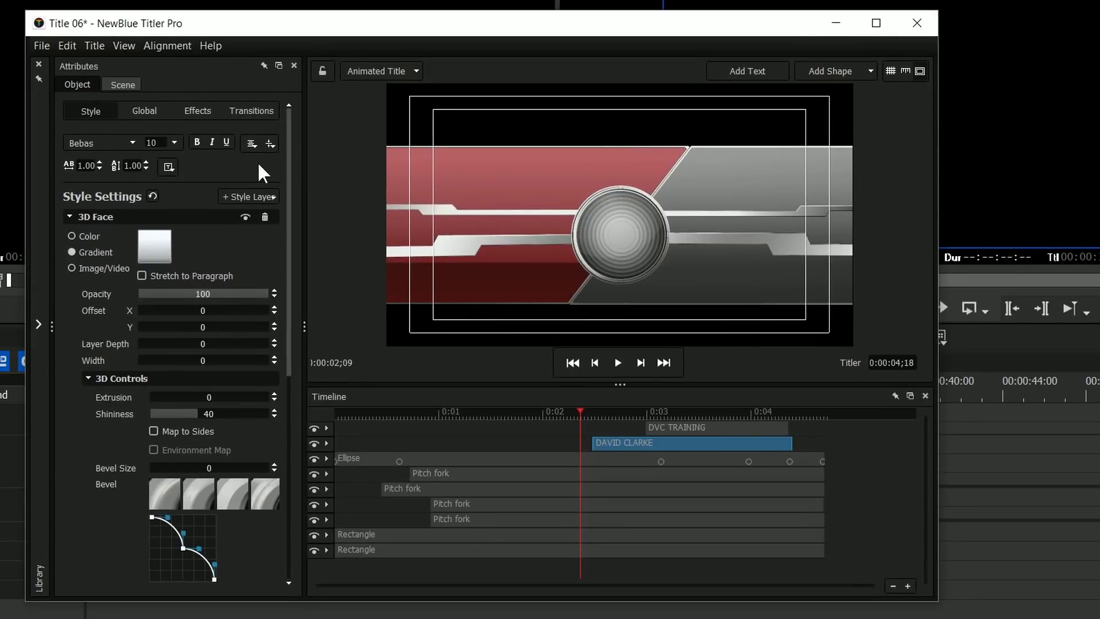
Check the Title cache options without changes, then close the titler to render the cache.
left_click(95, 46)
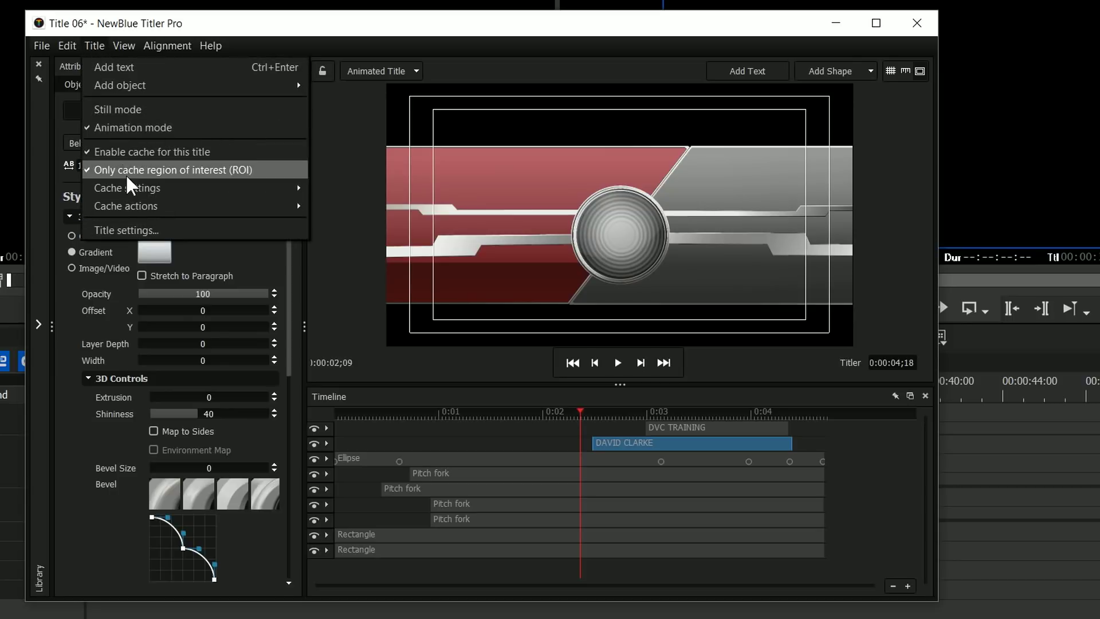
mouse_move(133, 191)
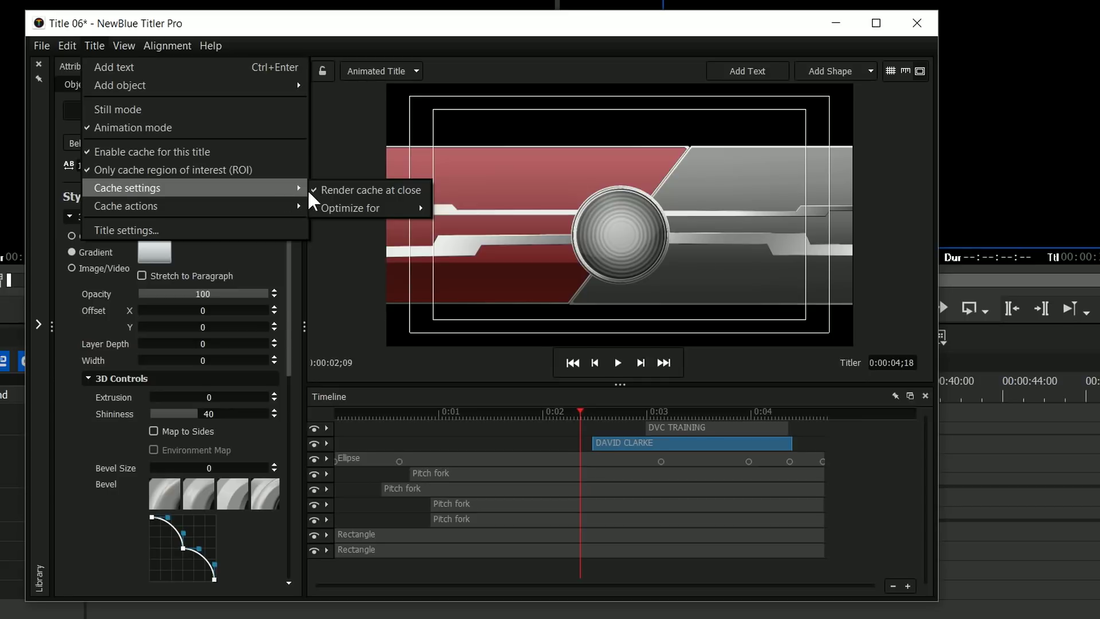
left_click(388, 193)
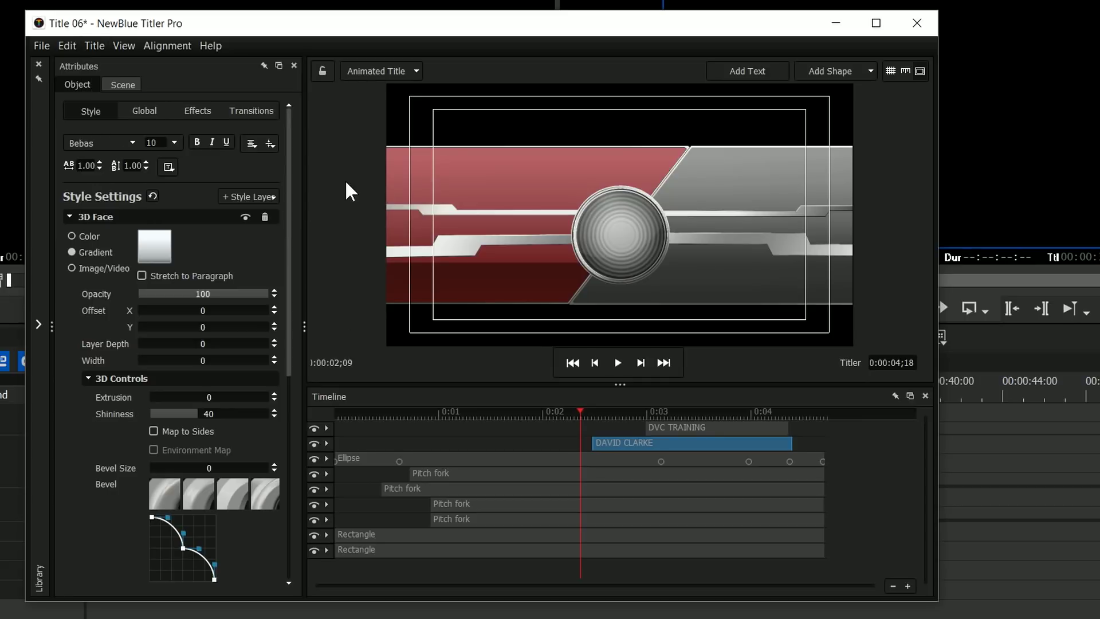
left_click(917, 23)
Save Title 06 to build its cache, pause playback, and reopen the clip in the titler.
left_click(416, 331)
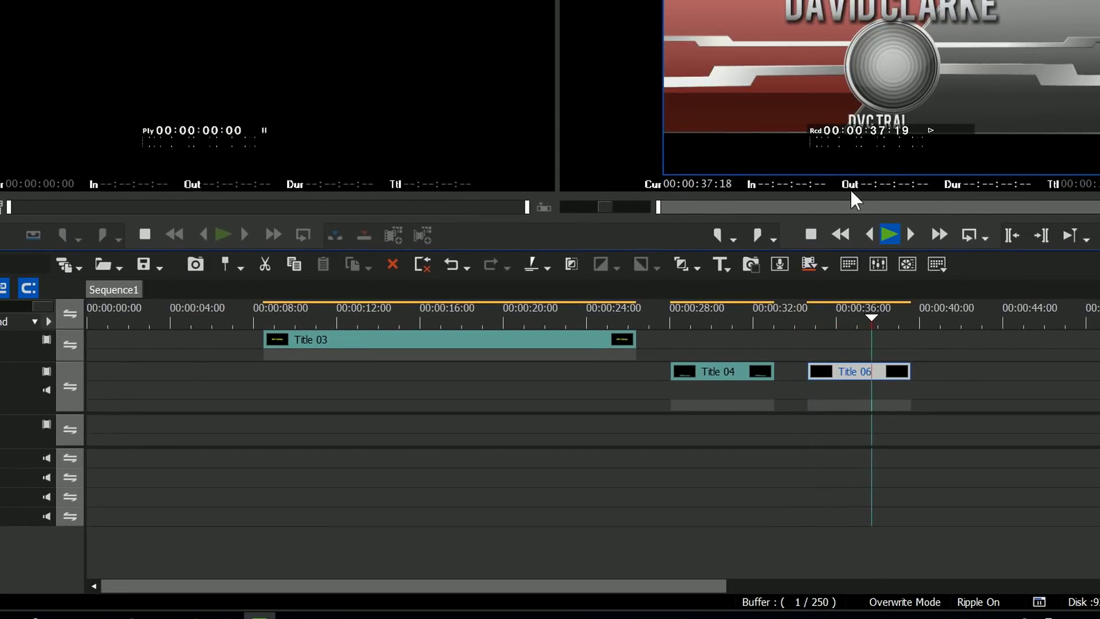
left_click(889, 236)
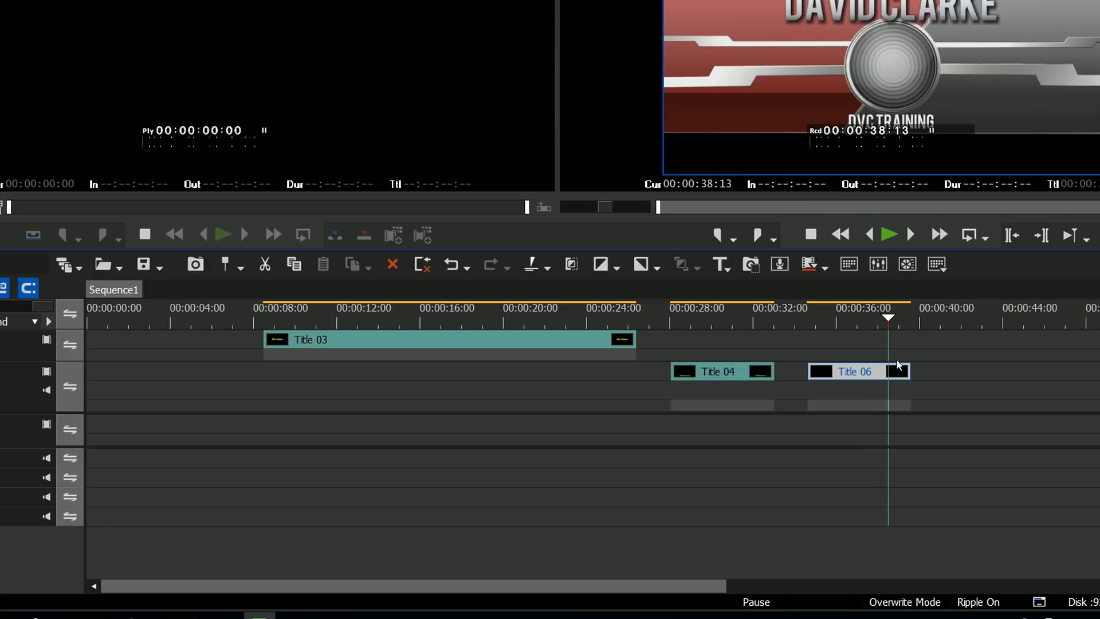
double_click(853, 372)
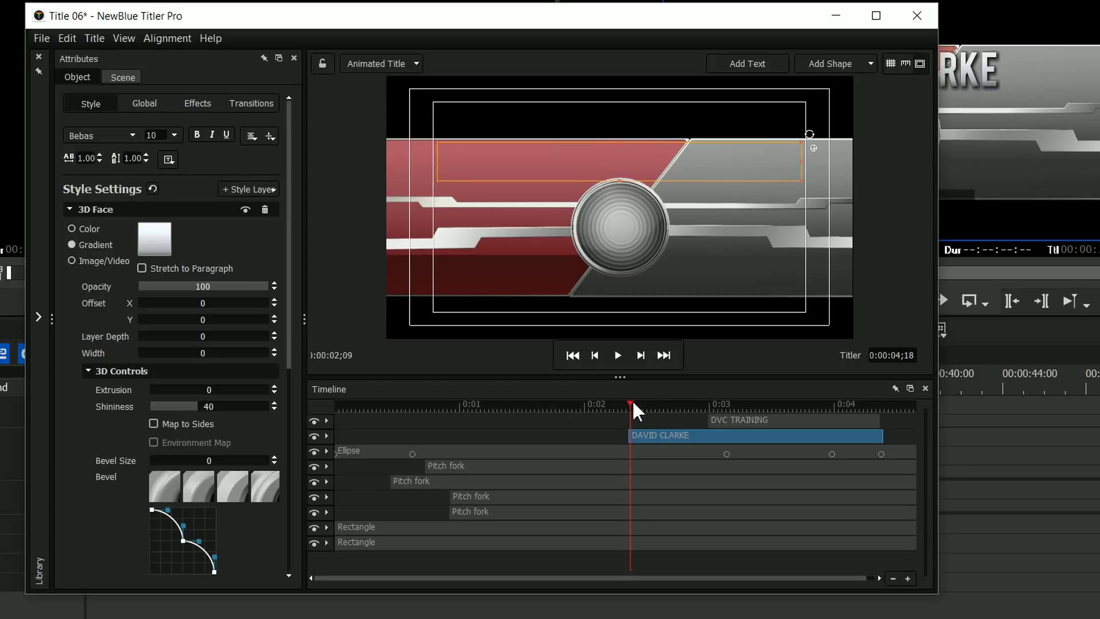
left_click_drag(631, 400, 620, 401)
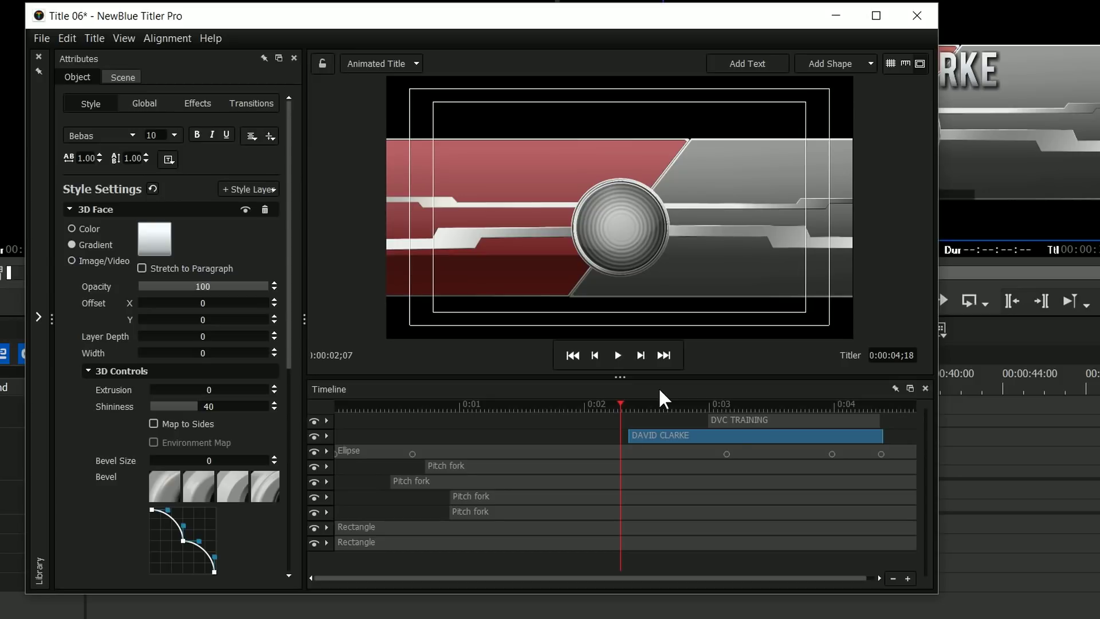
left_click(95, 38)
mouse_move(172, 181)
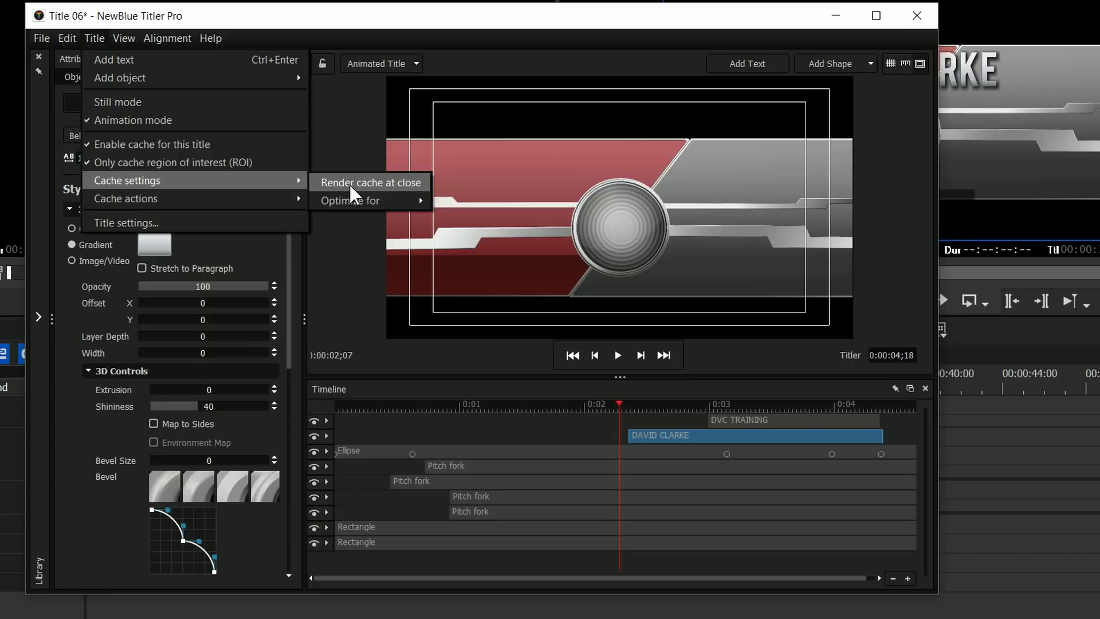
left_click(322, 188)
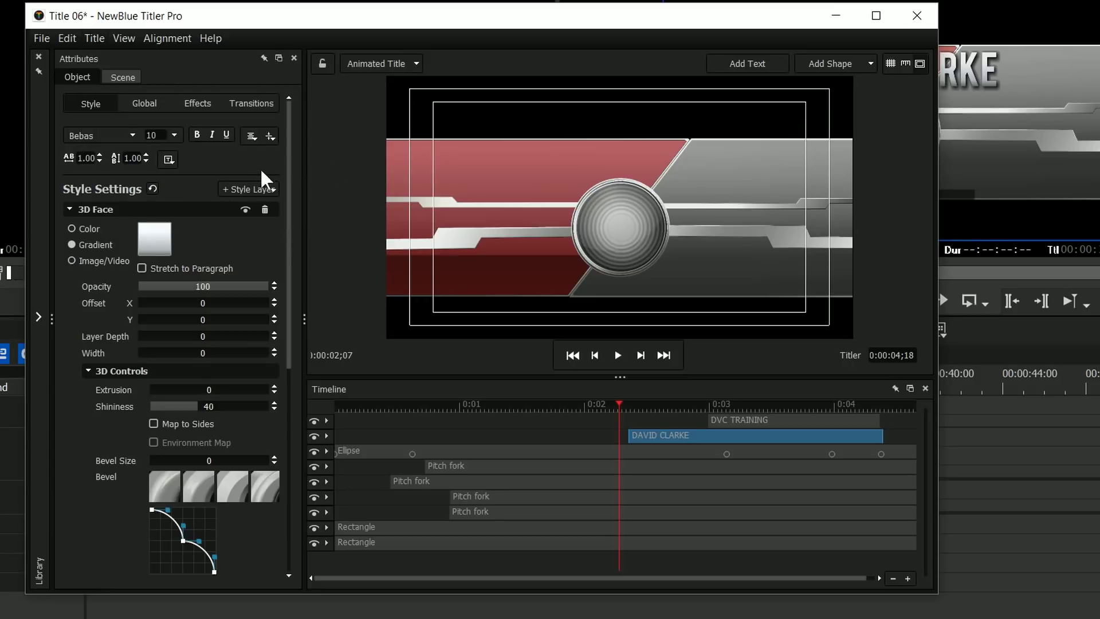
Enable 'Use motion blur when rendering output' in Title settings for 1920×1080, 25 fps output.
left_click(94, 38)
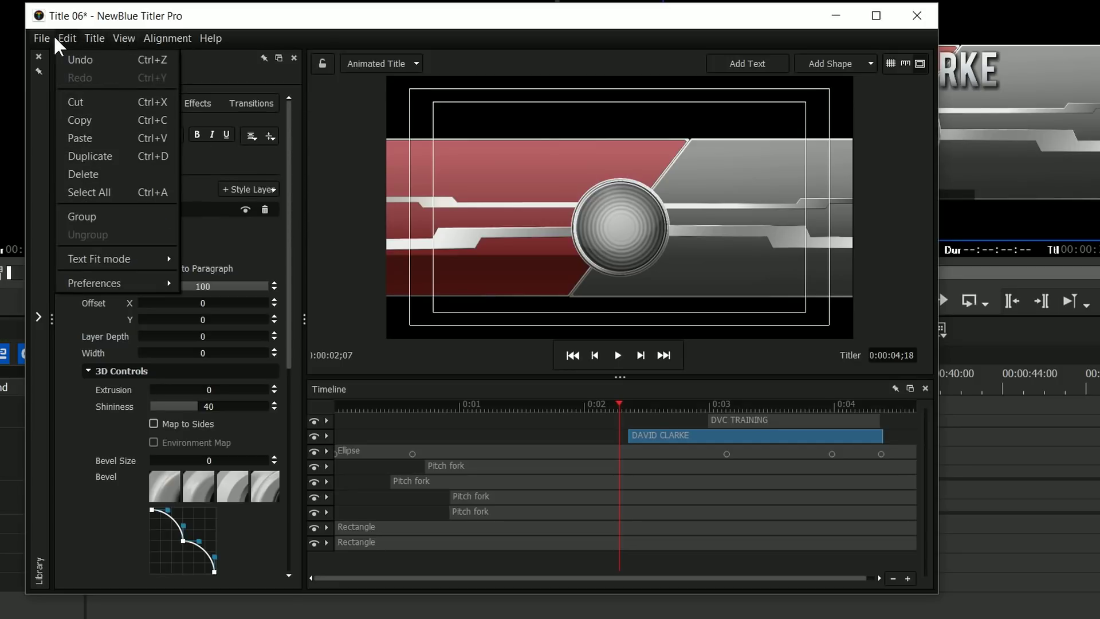
left_click(148, 223)
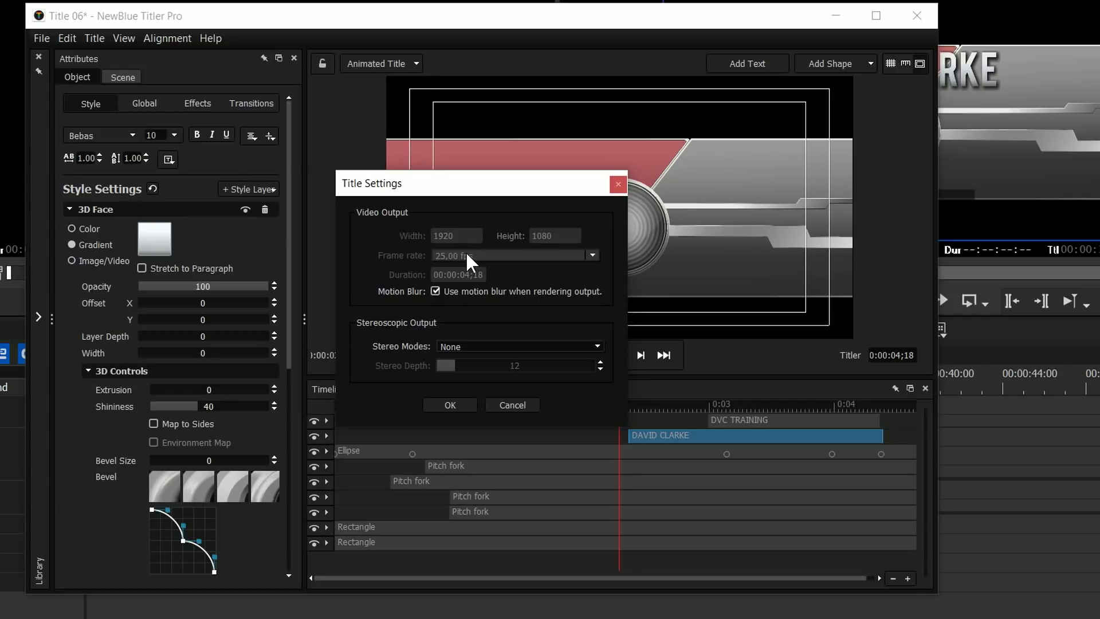
left_click(452, 405)
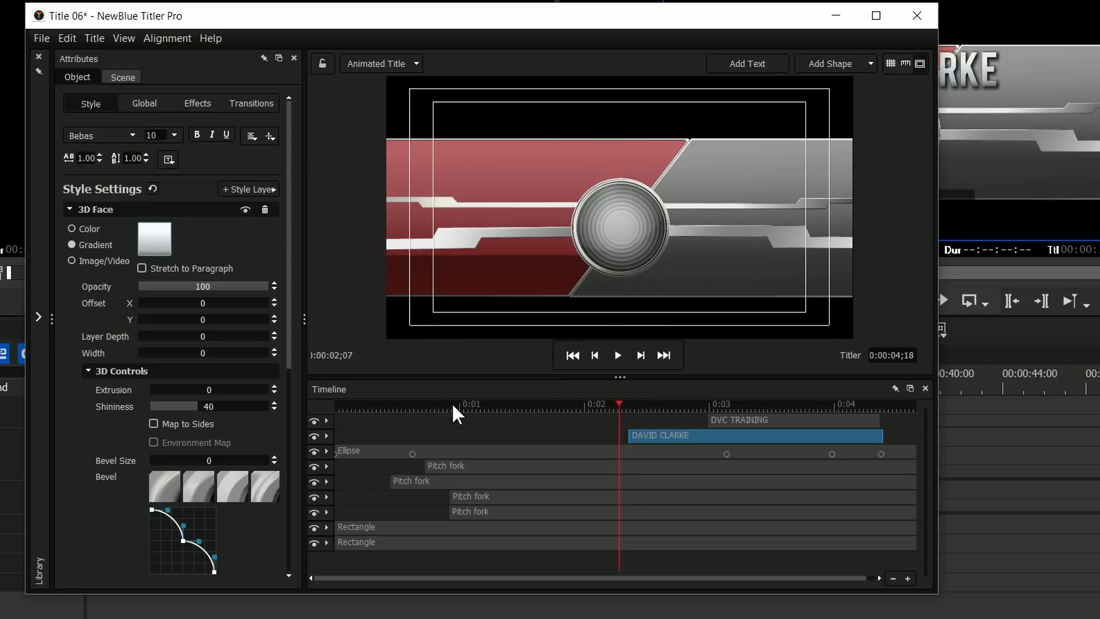